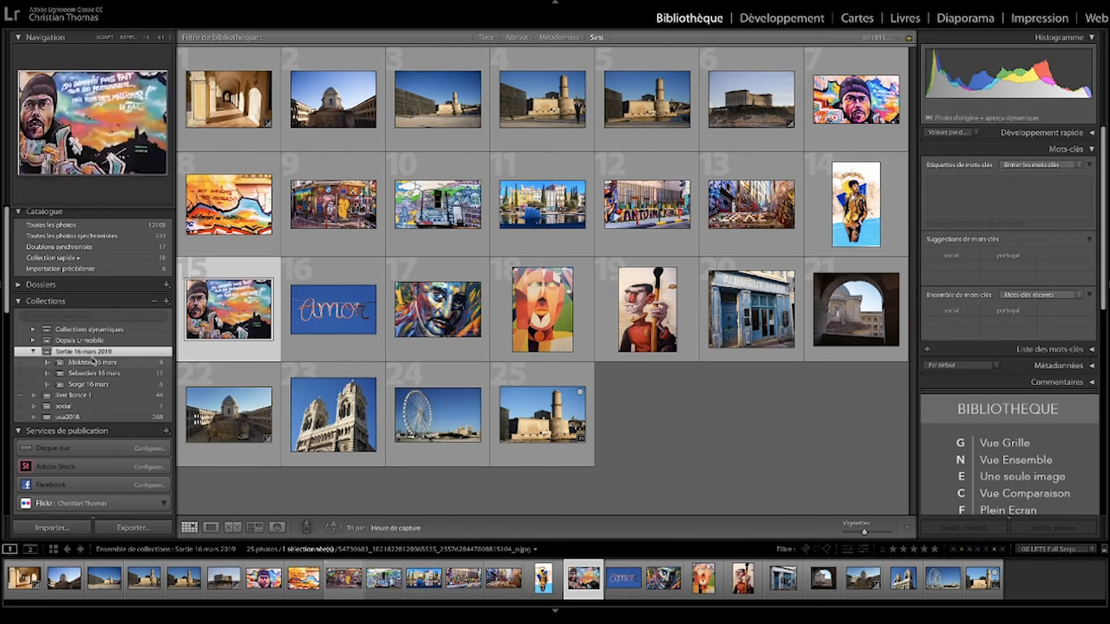
# - Open the first collection under Sortie 16 mars 2019 and bring its first photo into Développement with the crop overlay
pyautogui.click(75, 365)
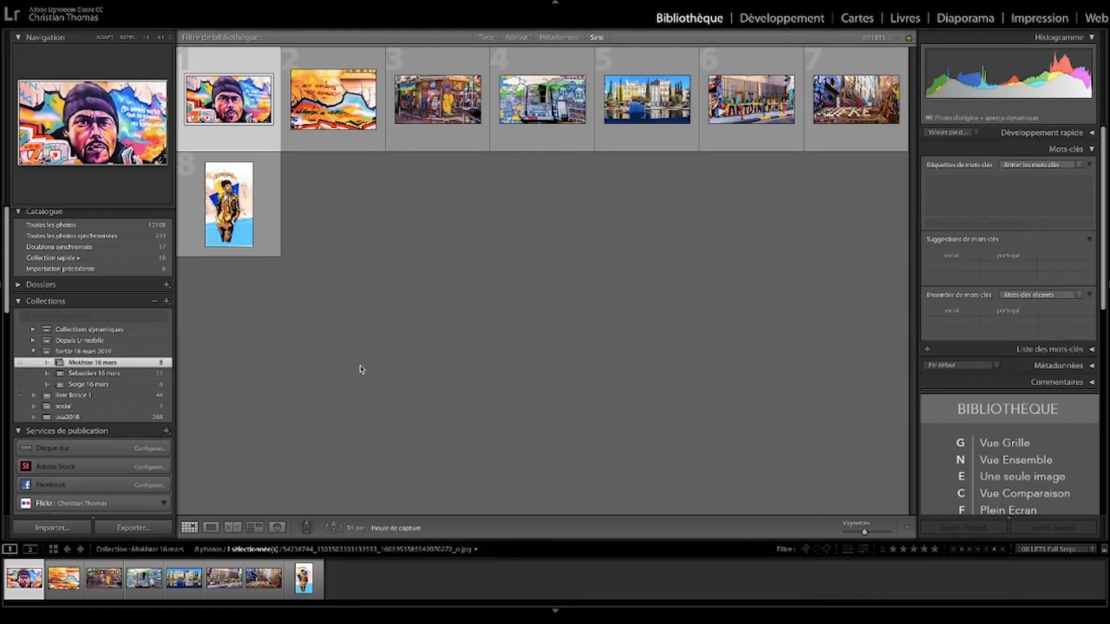
pyautogui.click(766, 22)
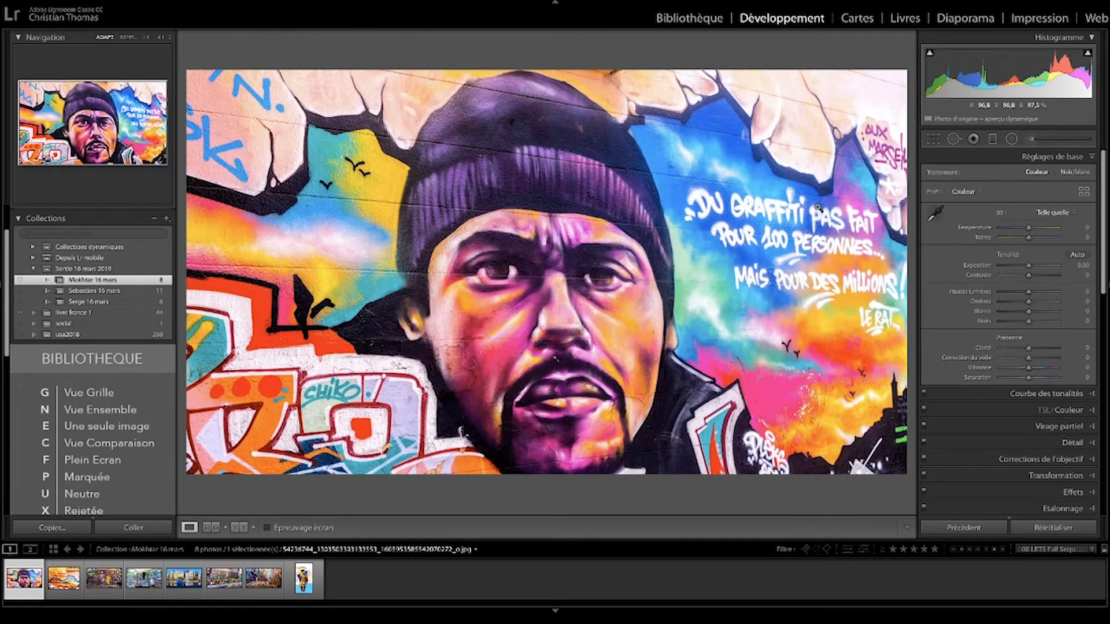
pyautogui.click(933, 139)
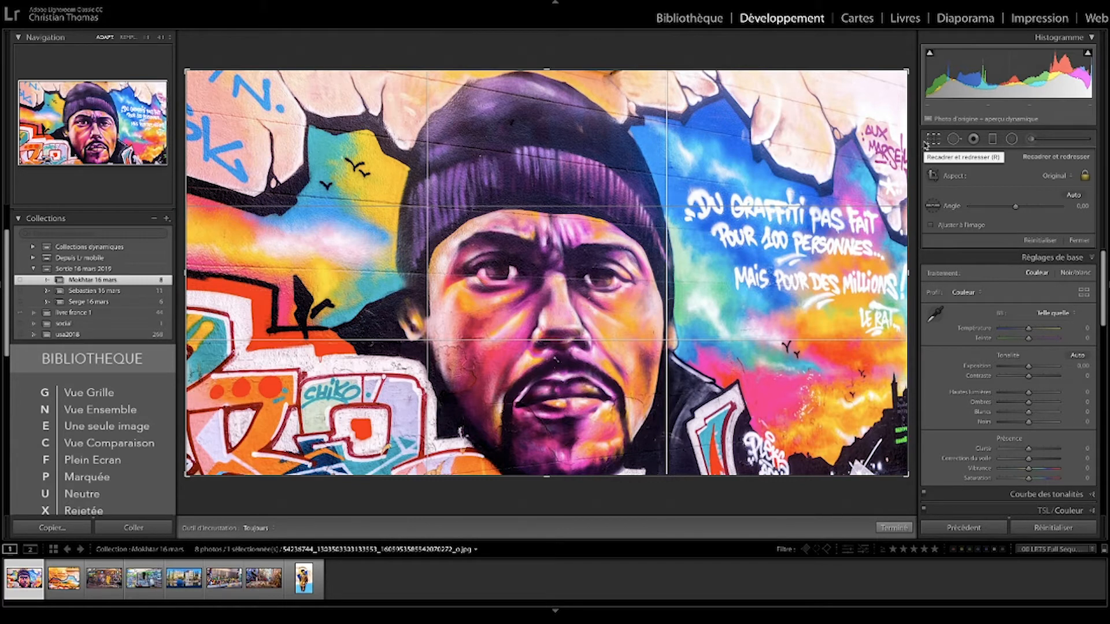
# - Review the composition of the next three street-art photos with the crop overlay's thirds grid
pyautogui.press('Right')
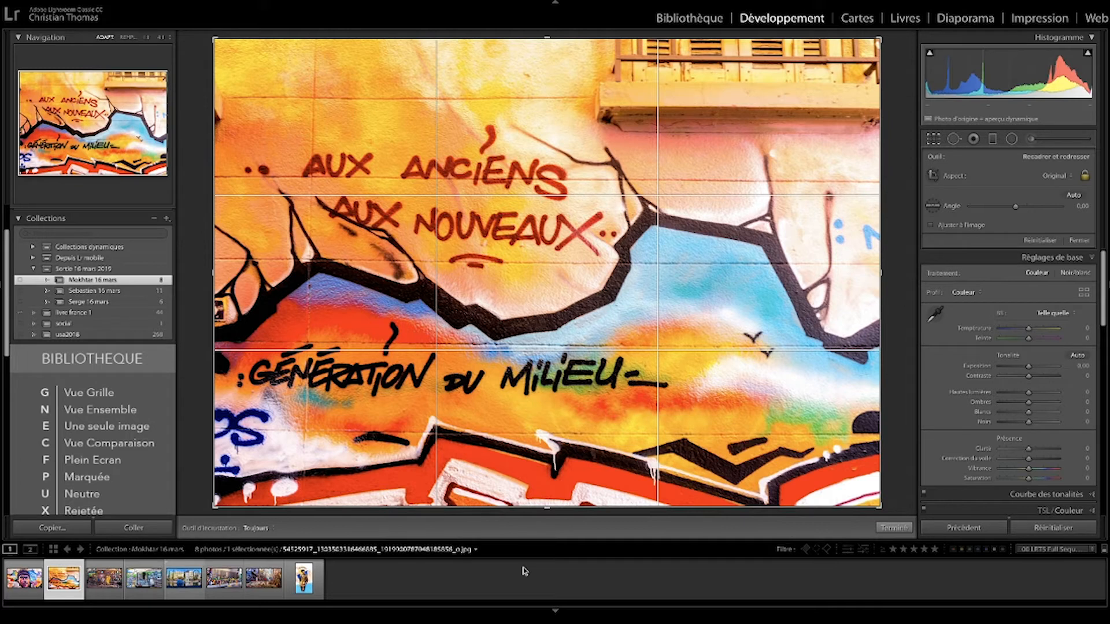
pyautogui.press('Right')
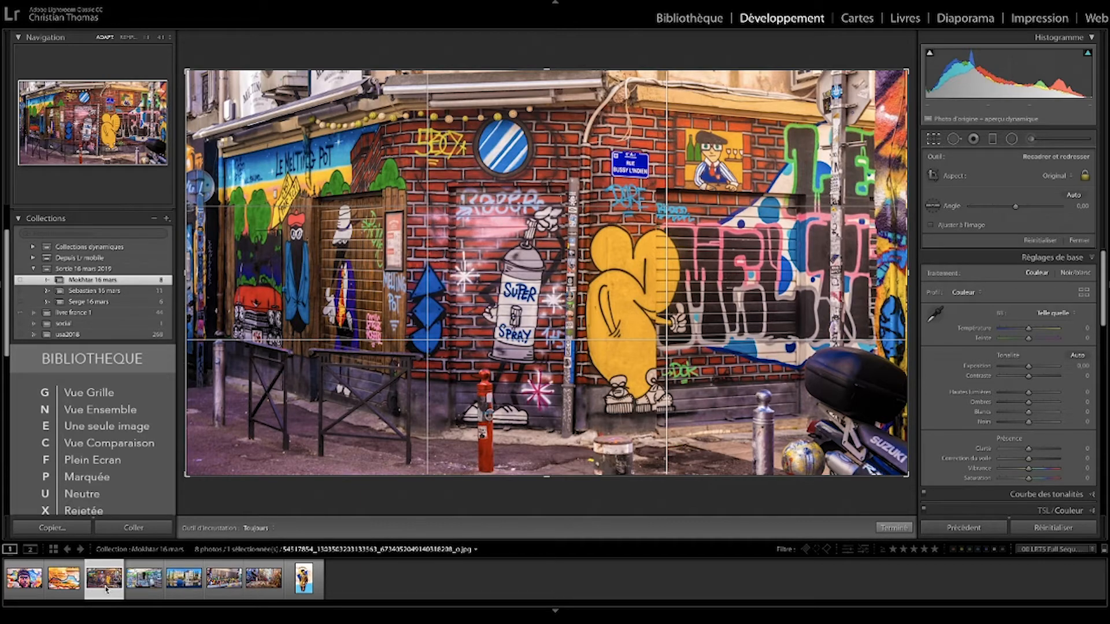
pyautogui.press('Right')
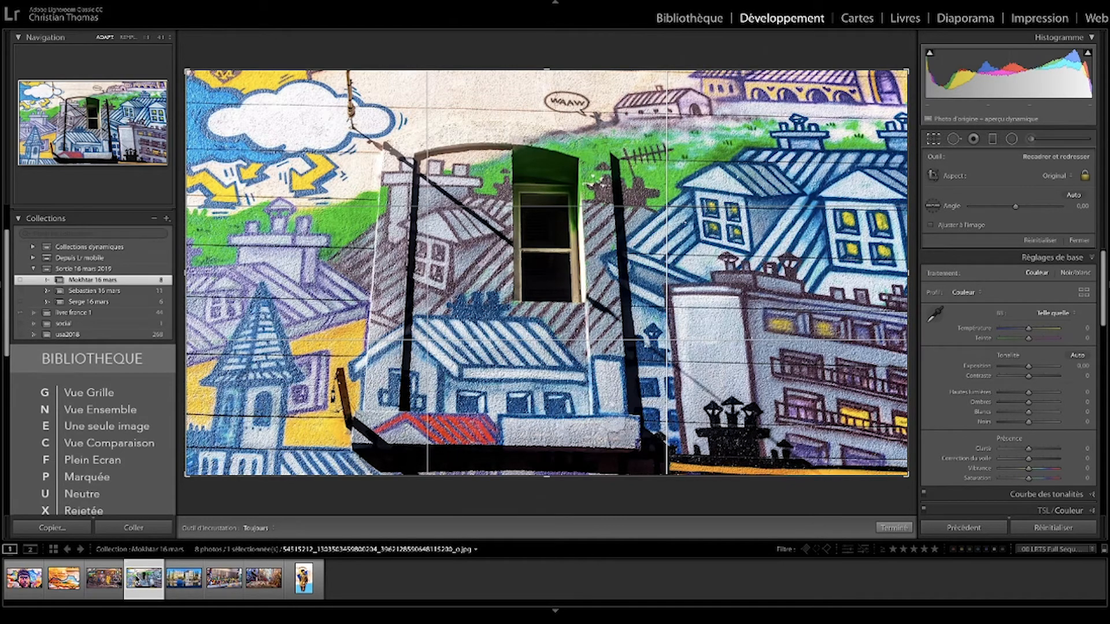
# - Apply a graduated filter from the bottom edge of the fountain photo up to the facades, with temperature 100 and exposure 1.28
pyautogui.click(175, 588)
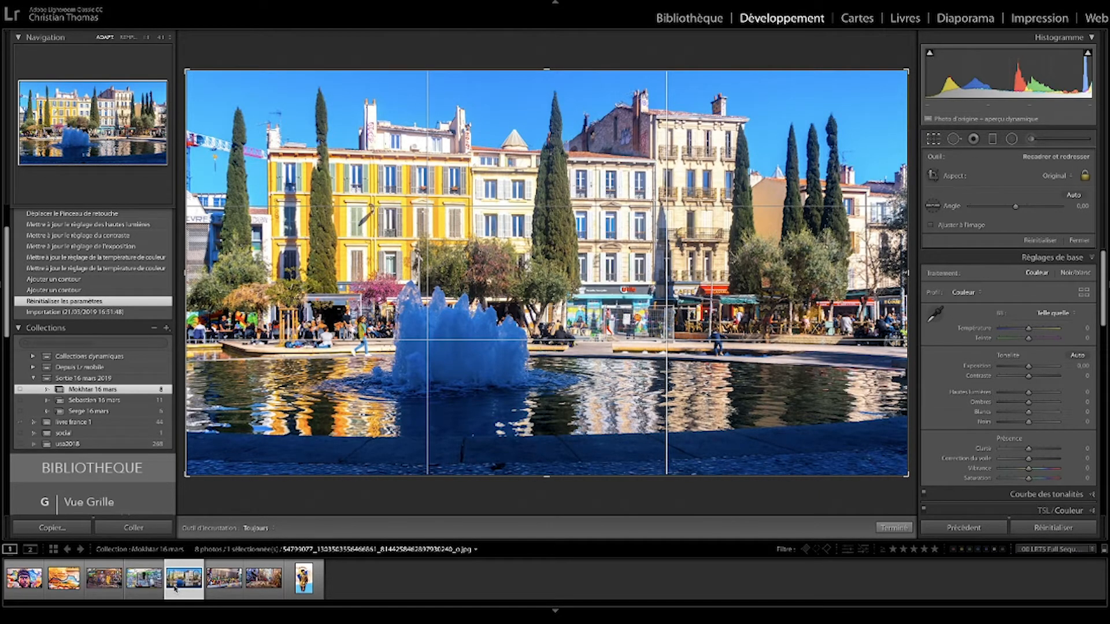
pyautogui.click(936, 141)
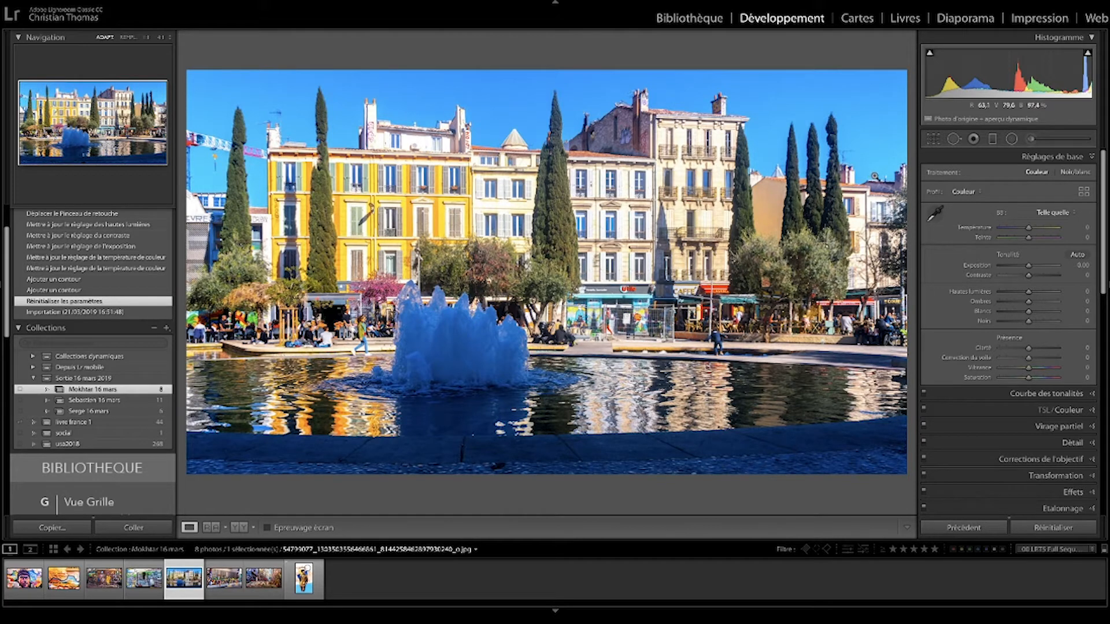
pyautogui.click(993, 140)
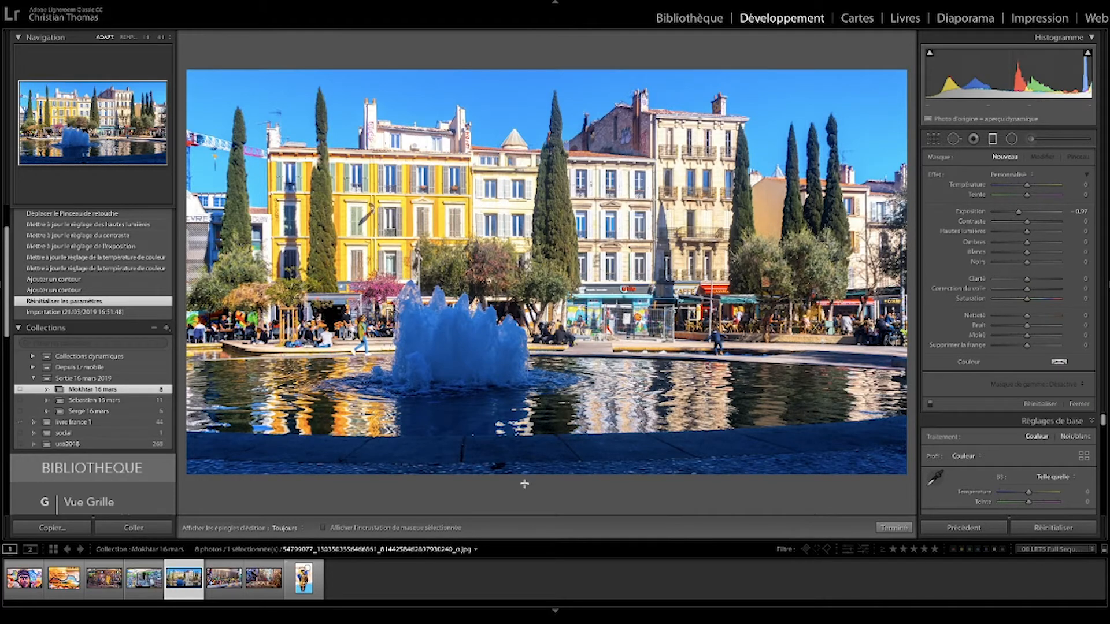
pyautogui.moveTo(515, 484); pyautogui.dragTo(511, 271)
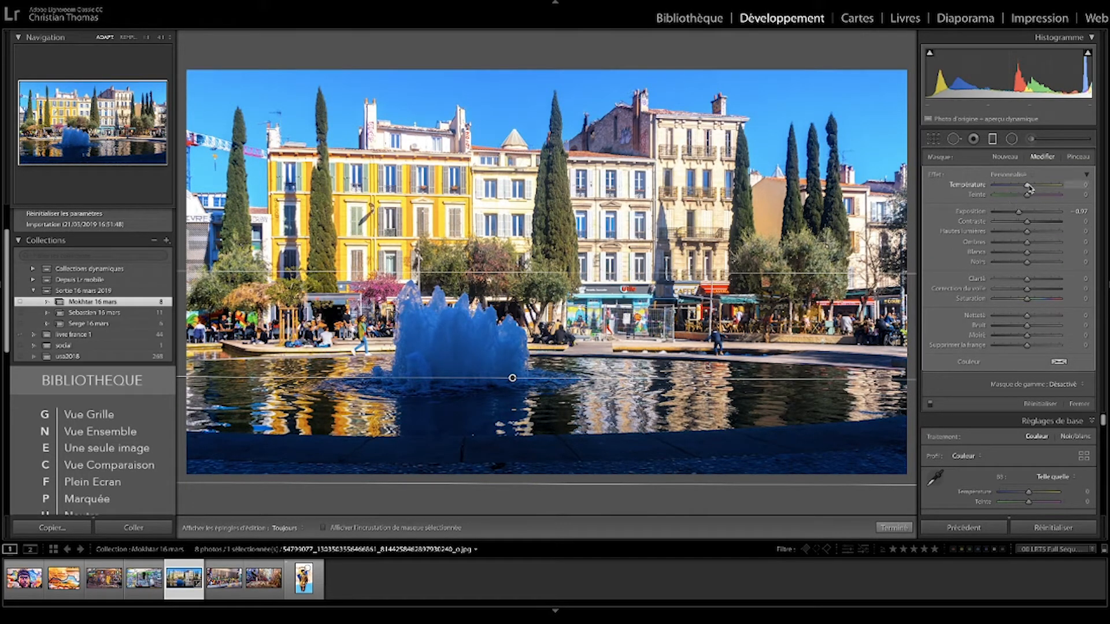
pyautogui.moveTo(1029, 187); pyautogui.dragTo(1038, 215)
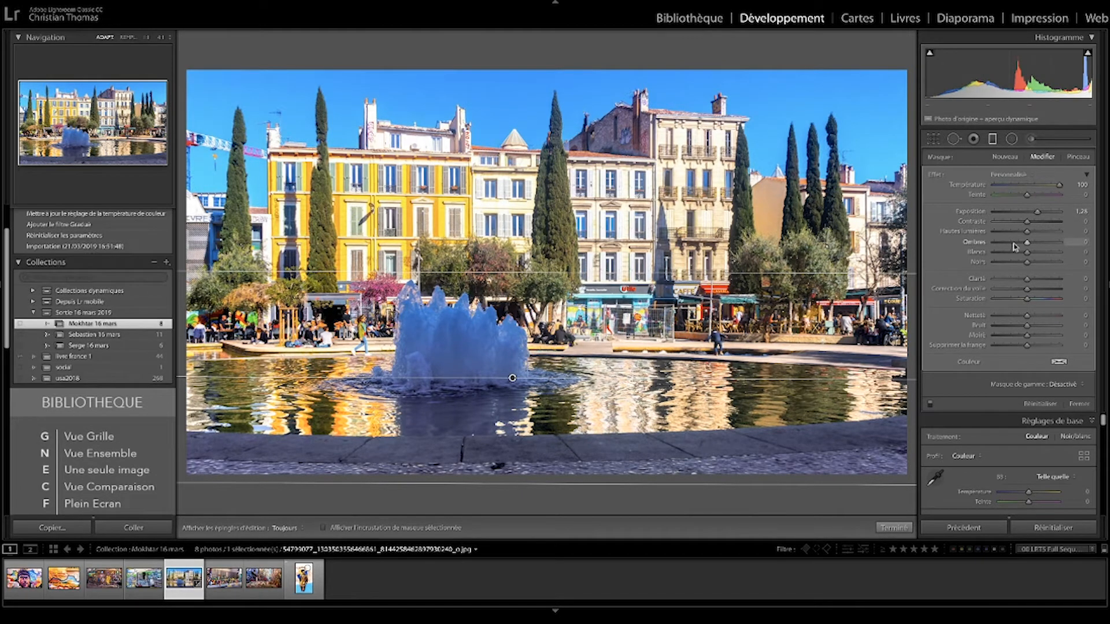
pyautogui.click(895, 528)
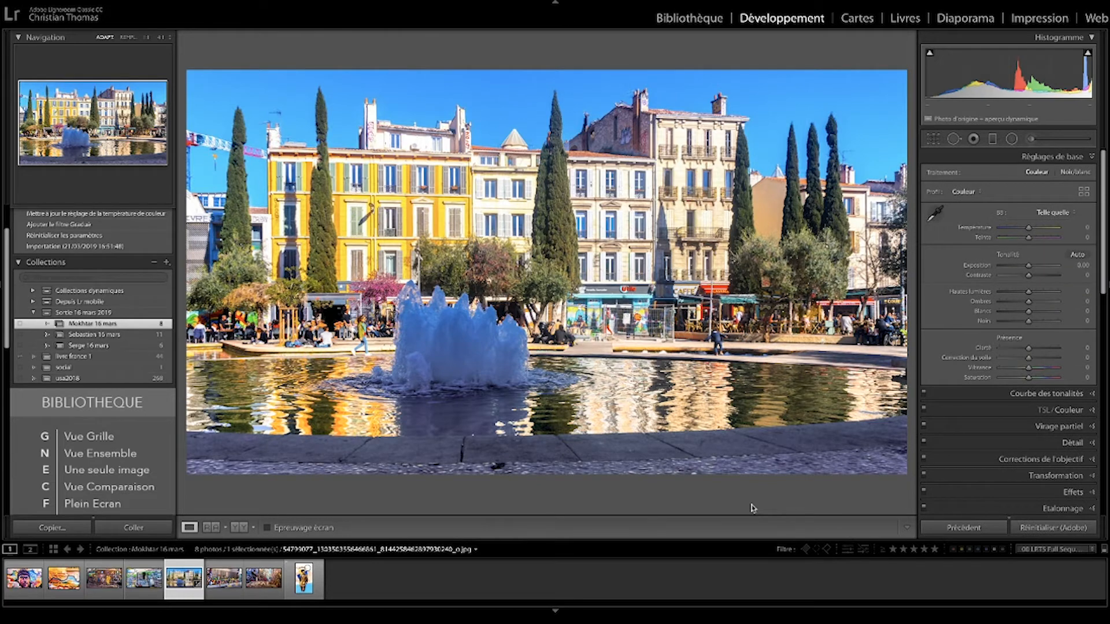
# - Compare the before and after versions of the fountain photo
pyautogui.press('\\')
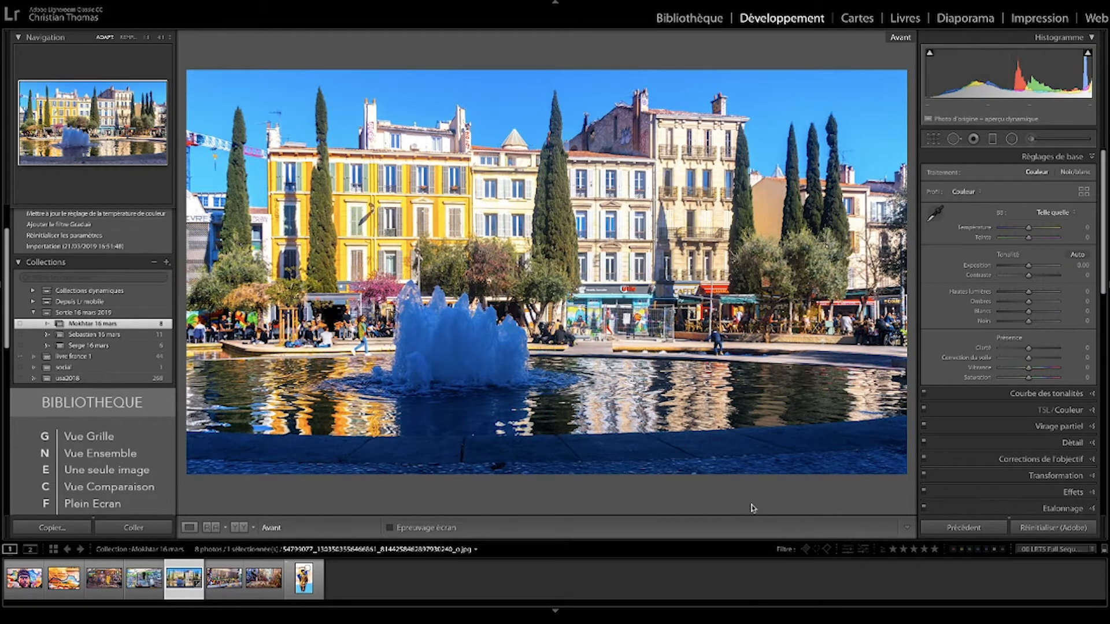
pyautogui.press('\\')
pyautogui.press('\\')
pyautogui.press('\\')
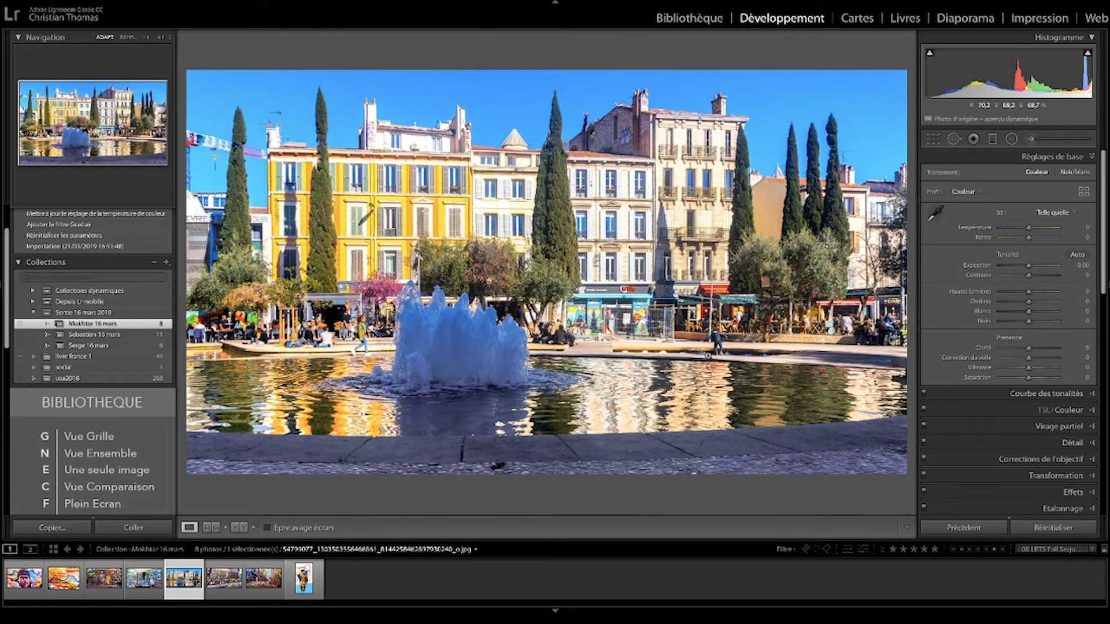
pyautogui.click(223, 578)
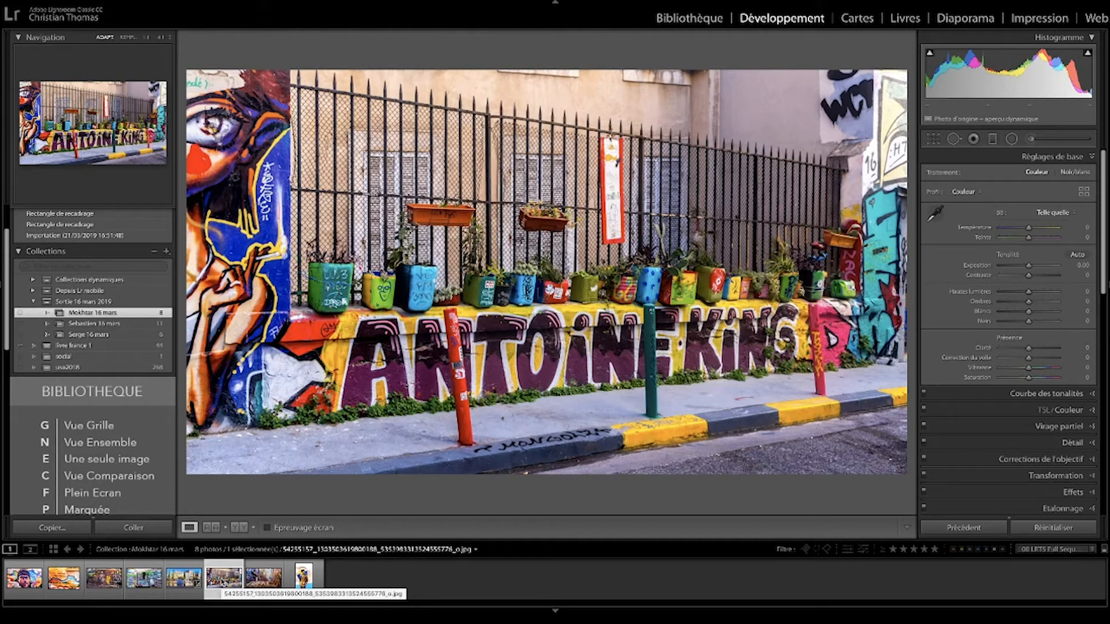
pyautogui.click(934, 139)
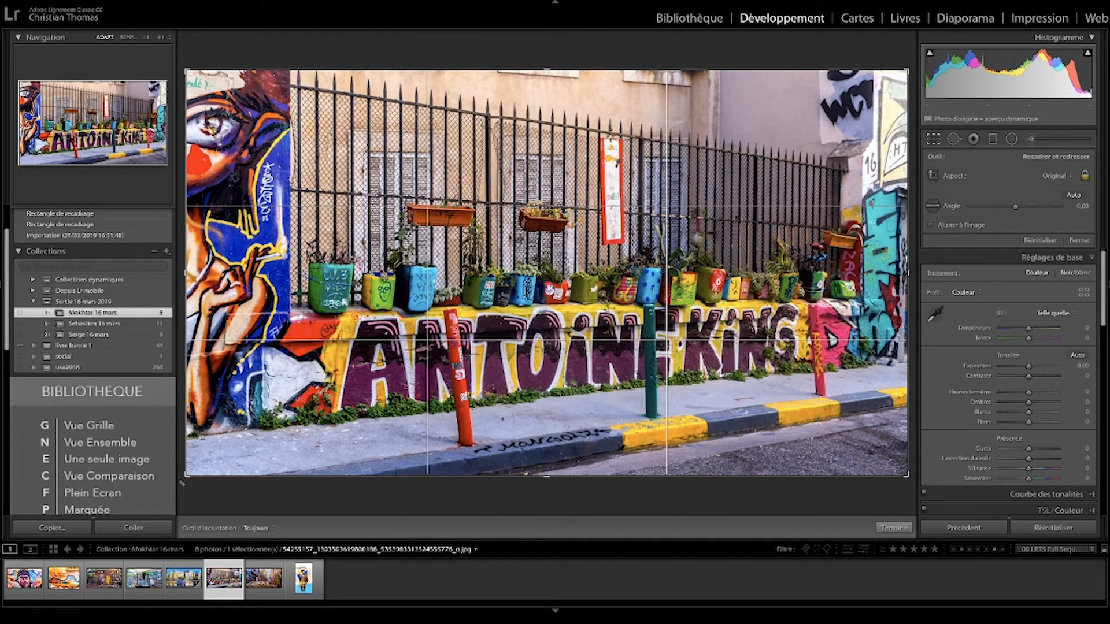
pyautogui.press('shift')
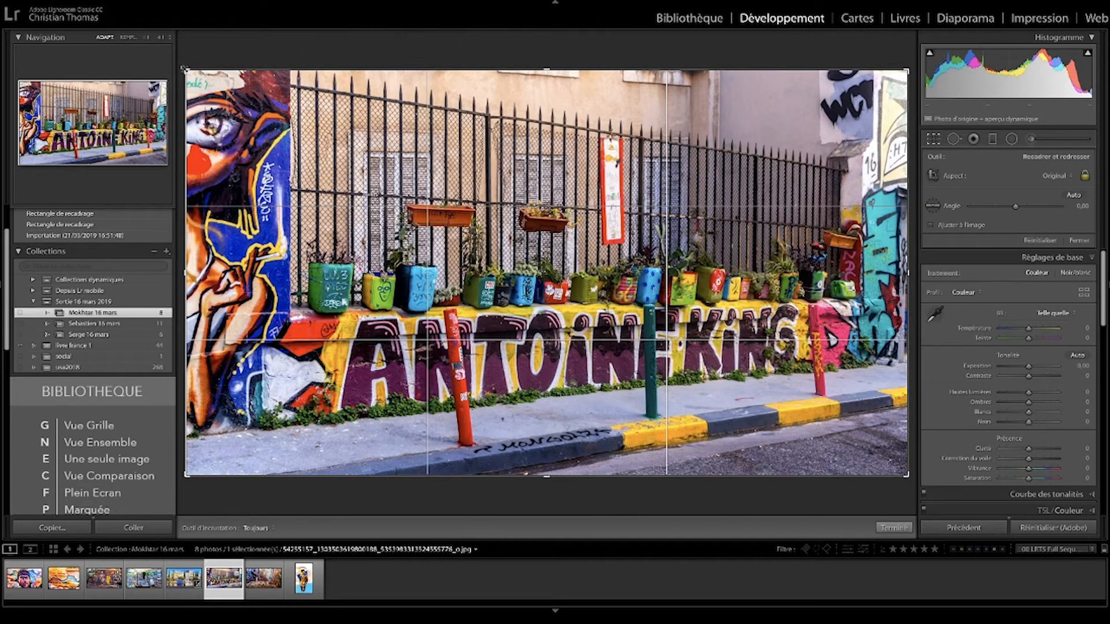
pyautogui.moveTo(185, 70); pyautogui.dragTo(235, 83)
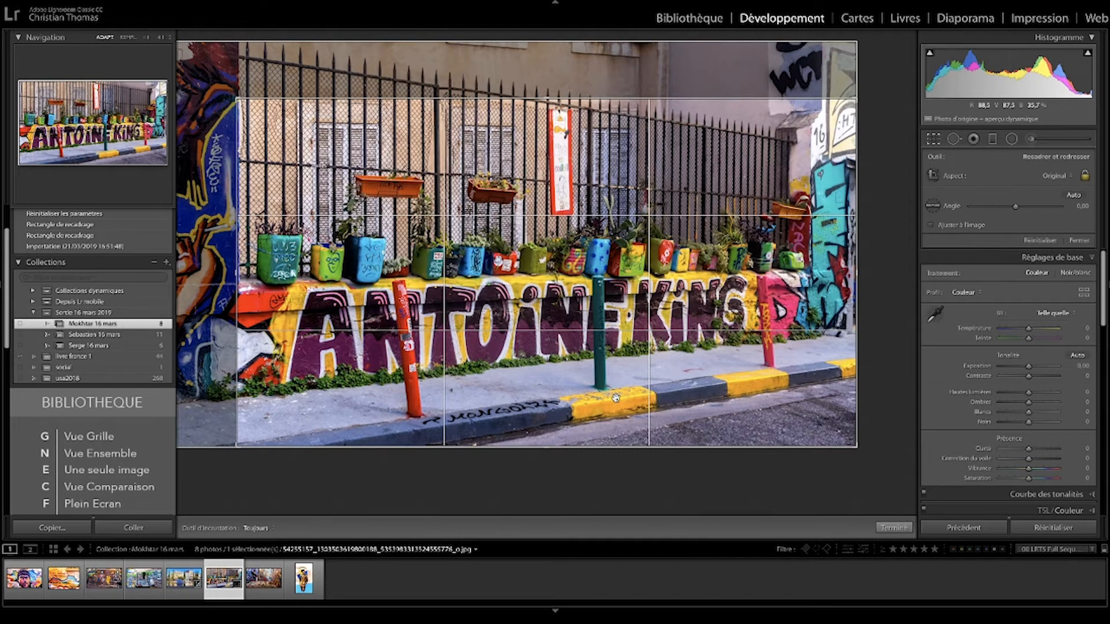
pyautogui.click(895, 528)
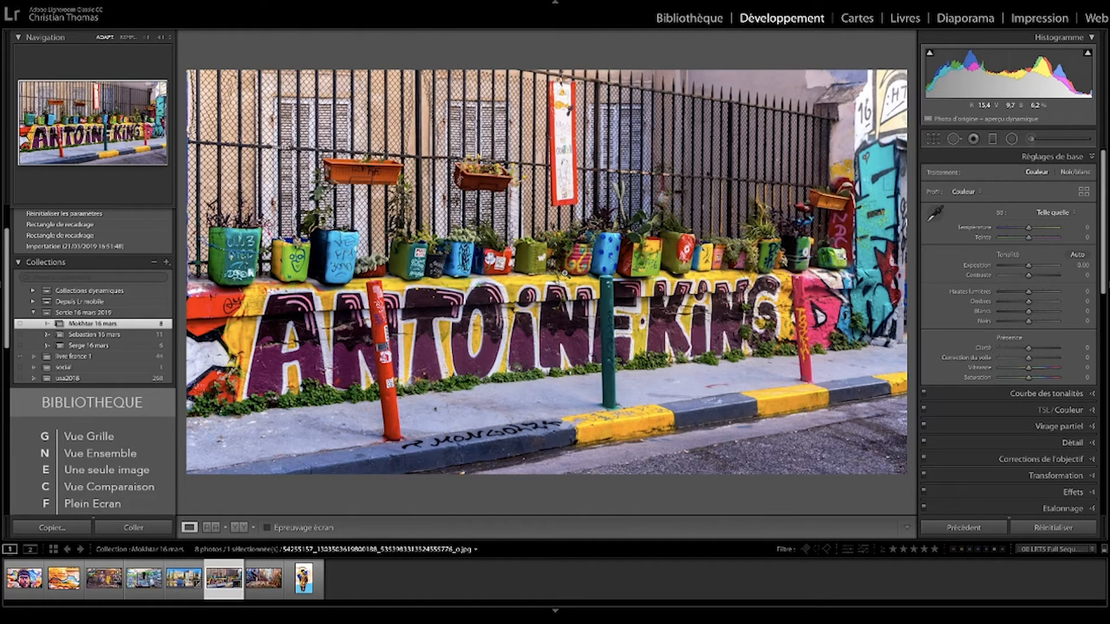
# - Inspect the transparent bin at the head of the graffiti staircase in close-up, then return to the full photo
pyautogui.press('Right')
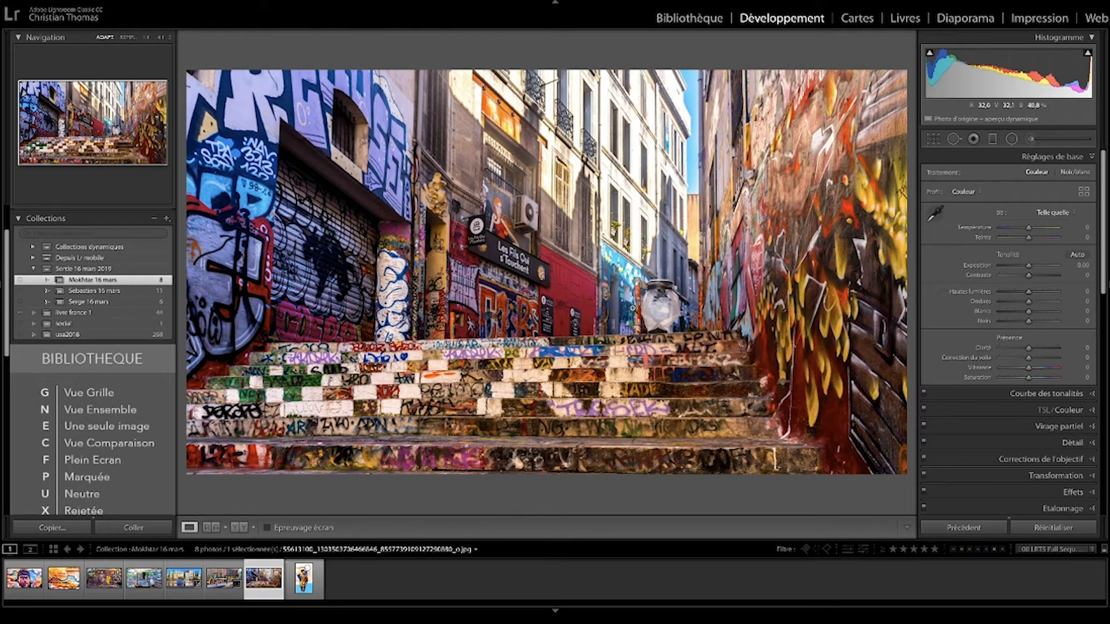
pyautogui.click(652, 311)
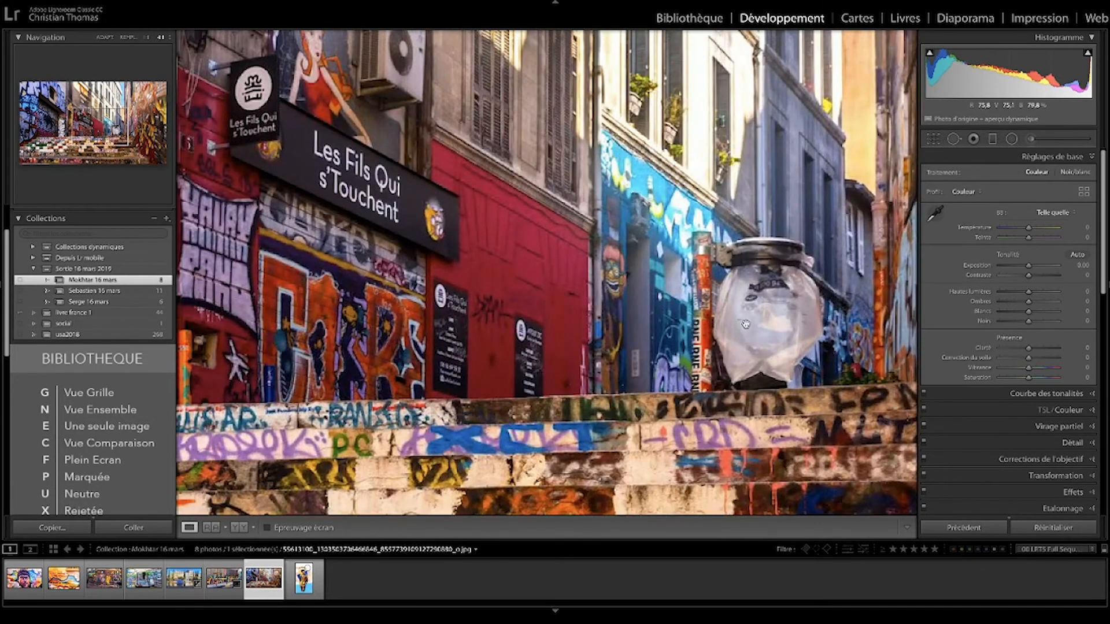
pyautogui.click(746, 325)
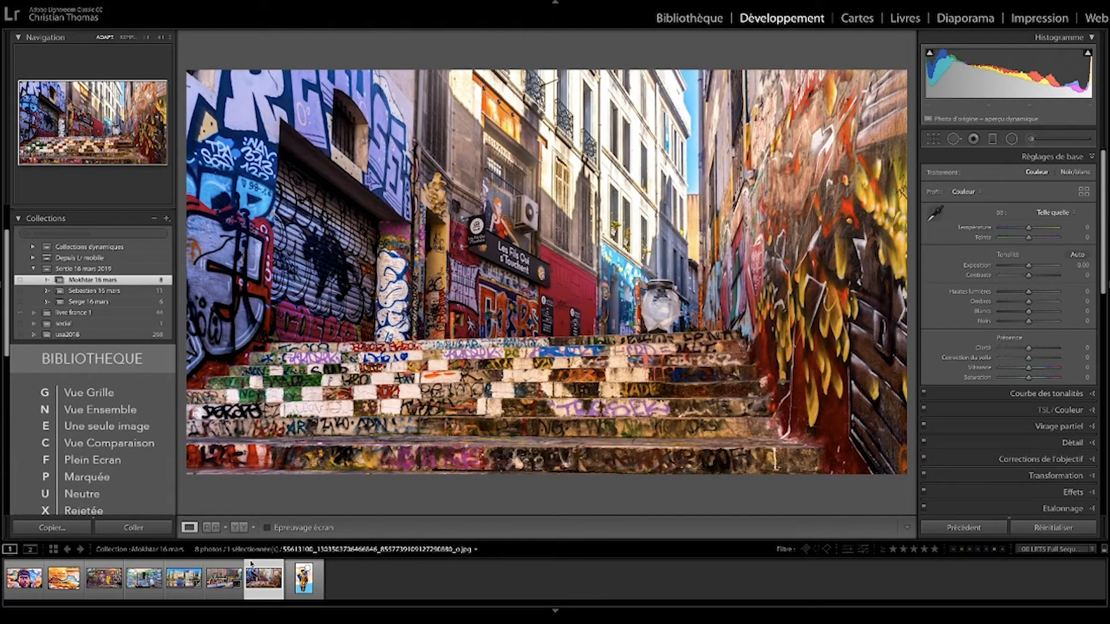
# - Crop the mural of the man in the suit at its original ratio, trimming the photo's left and lower edges
pyautogui.click(304, 580)
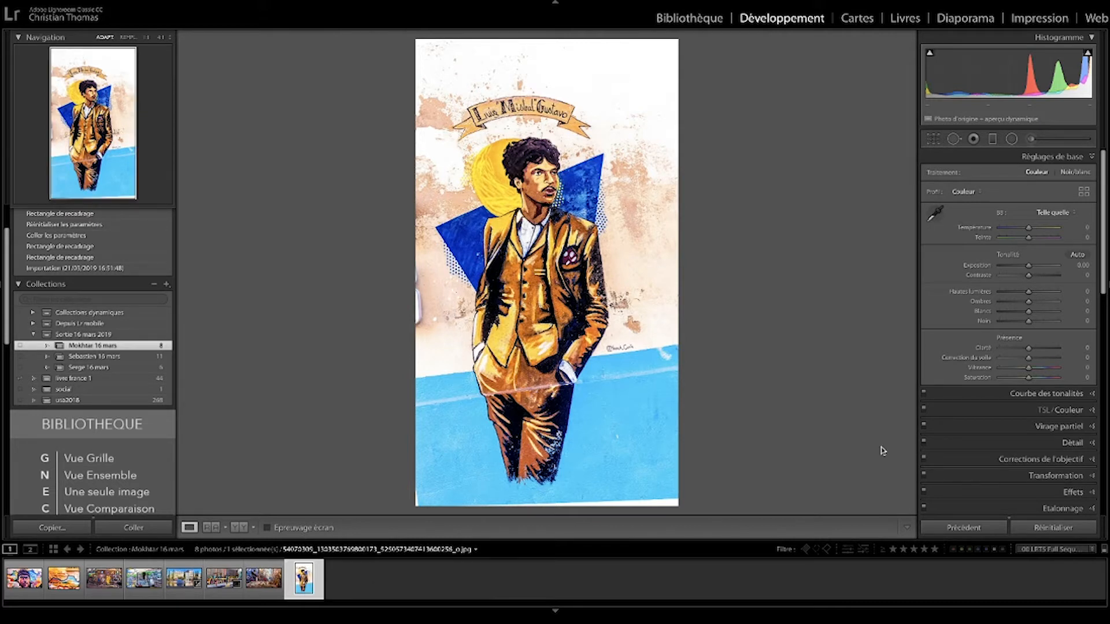
pyautogui.click(932, 142)
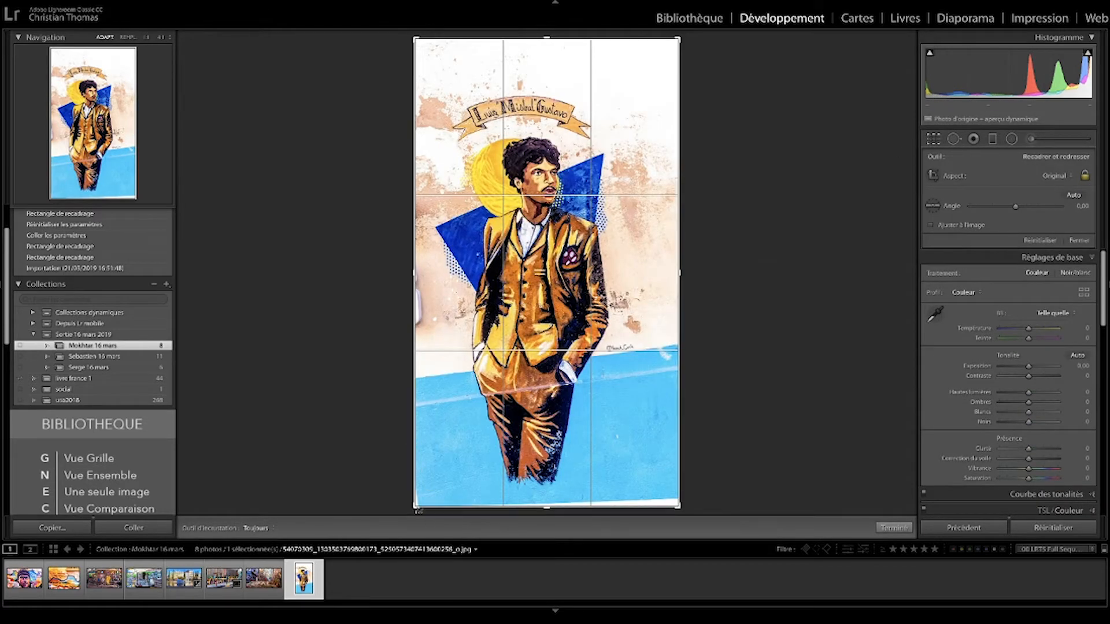
pyautogui.moveTo(416, 508); pyautogui.dragTo(423, 507)
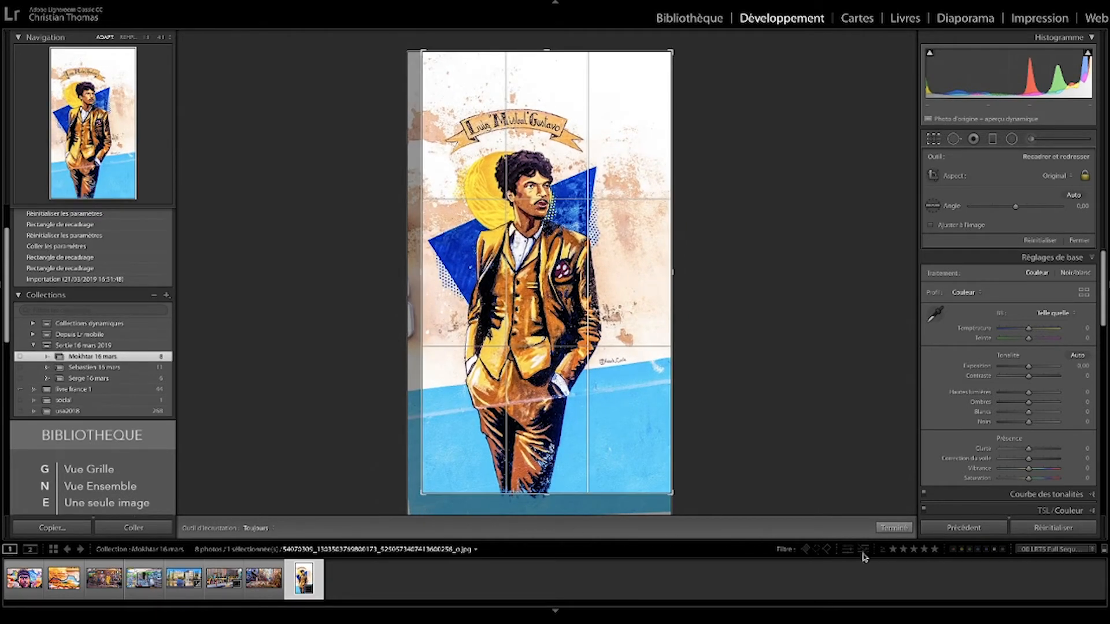
pyautogui.click(894, 528)
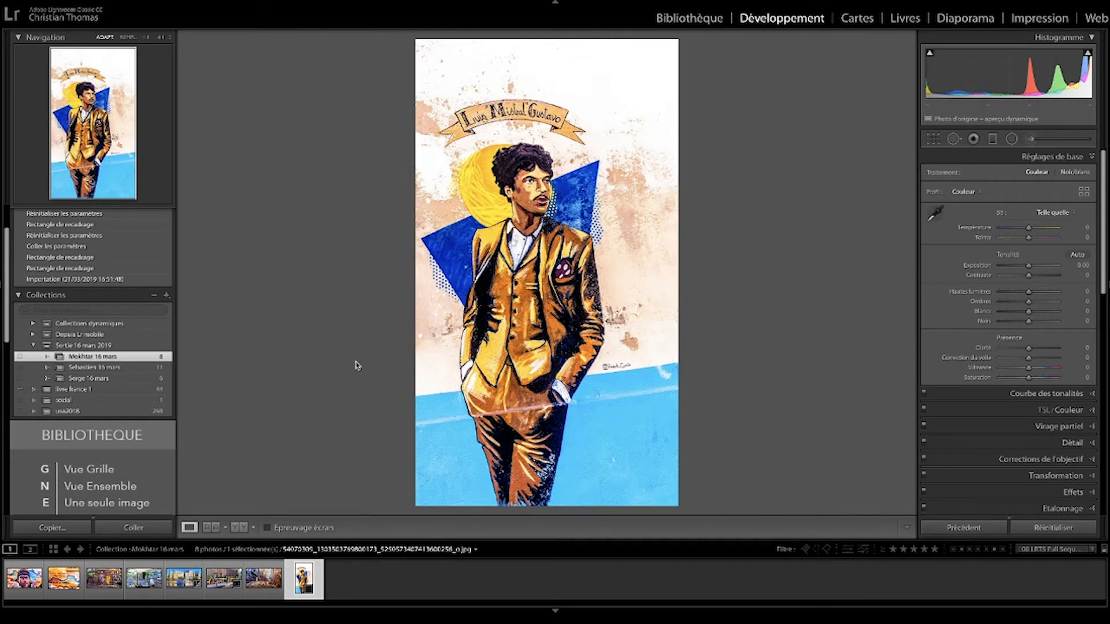
# - Open the third collection under Sortie 16 mars 2019 and show its photos in the library grid
pyautogui.click(108, 379)
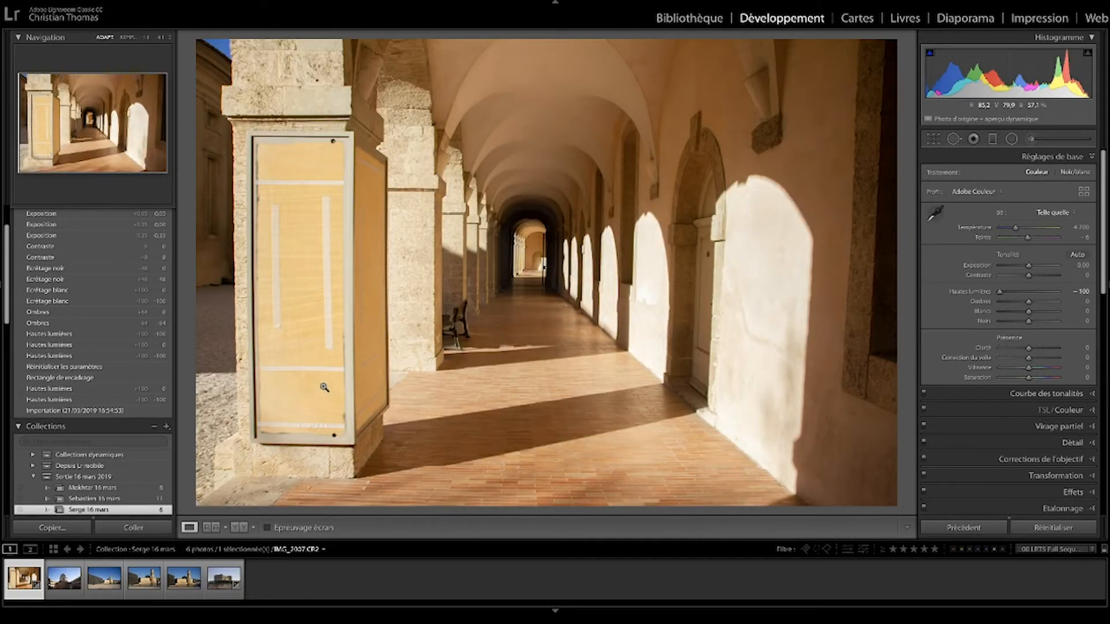
pyautogui.scroll(-2, 85, 483)
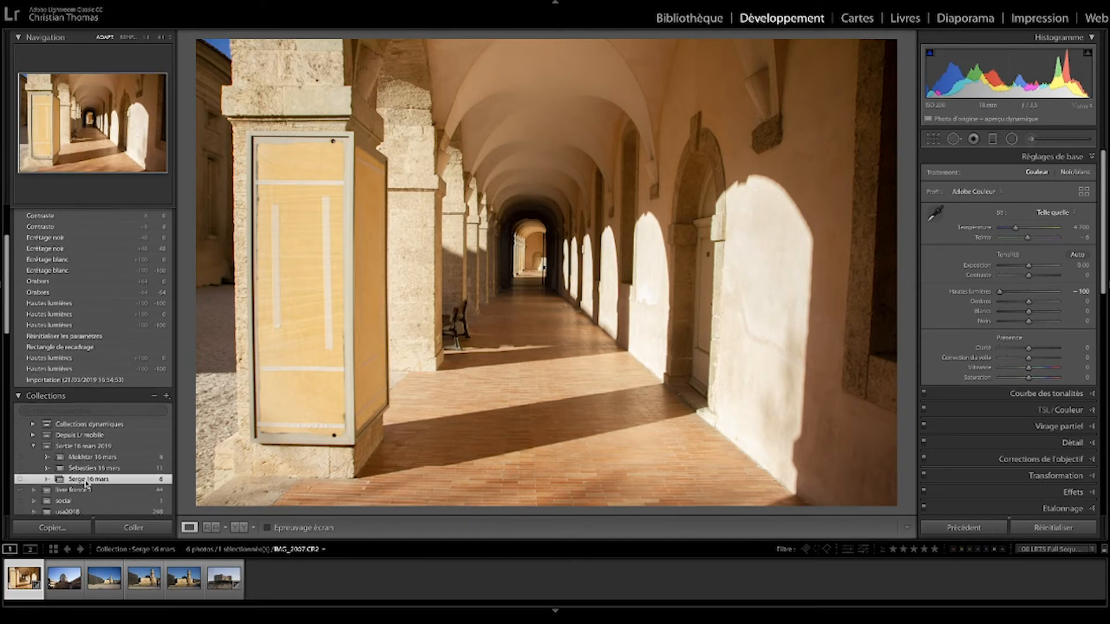
pyautogui.click(687, 23)
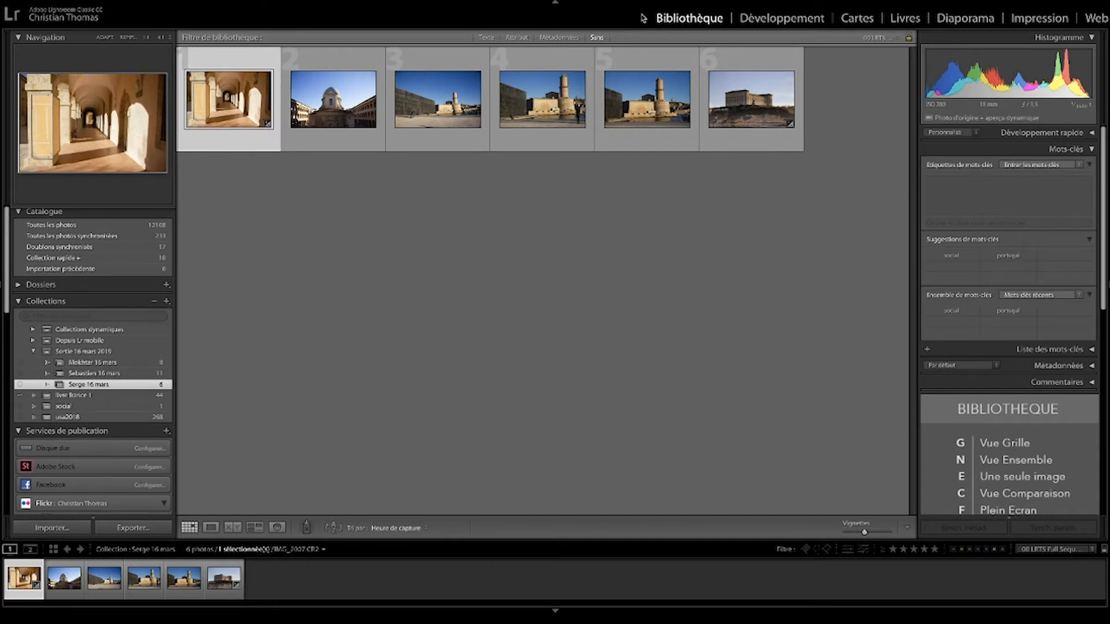
# - Reset the arcade photo's development settings and lower its highlights to -100
pyautogui.click(763, 19)
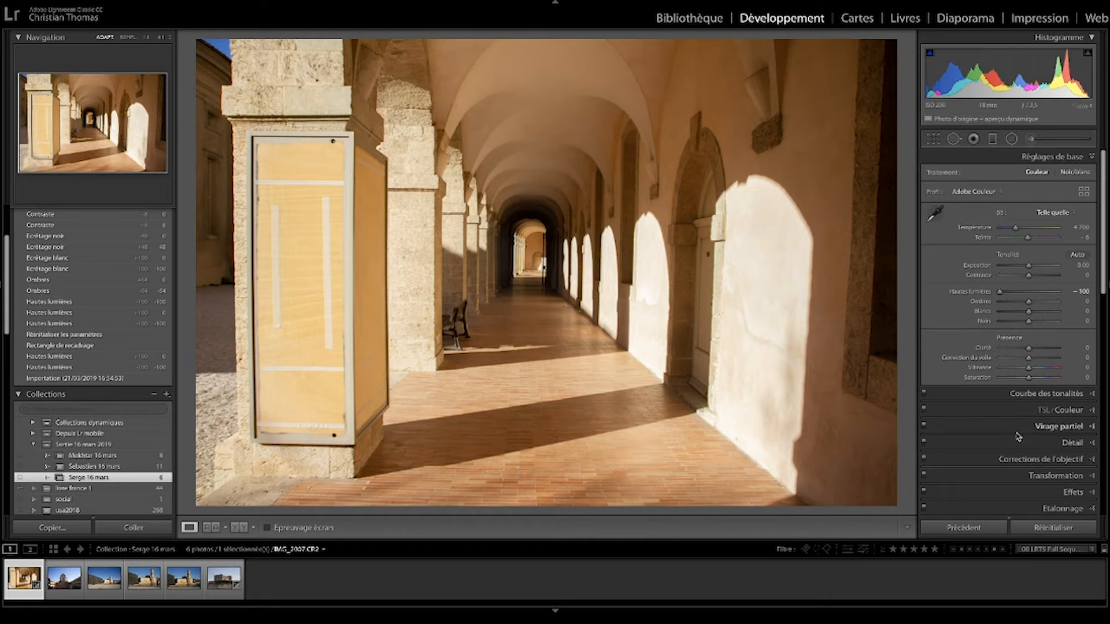
pyautogui.click(1066, 534)
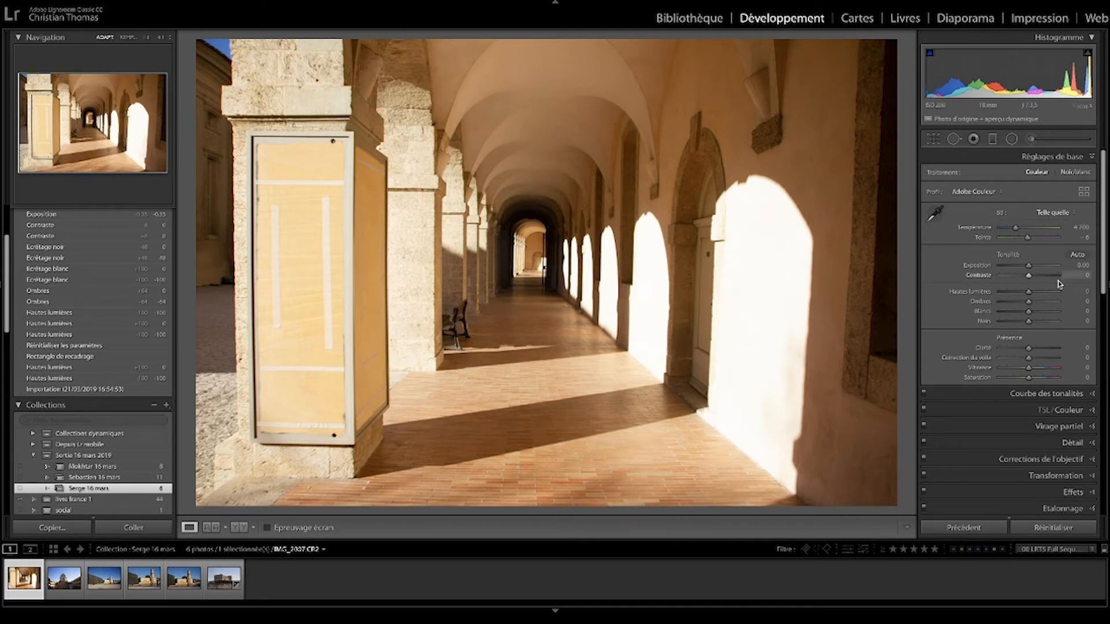
pyautogui.moveTo(1029, 295); pyautogui.dragTo(987, 295)
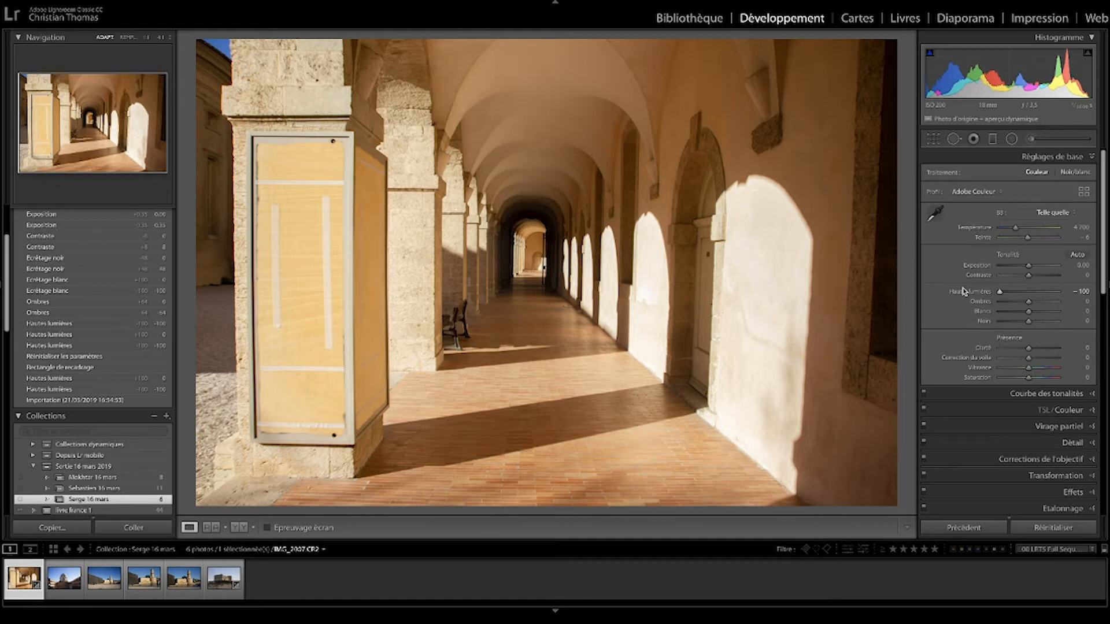
# - Check the file name and shooting settings of the arcade photo in the information overlay
pyautogui.press('i')
pyautogui.press('i')
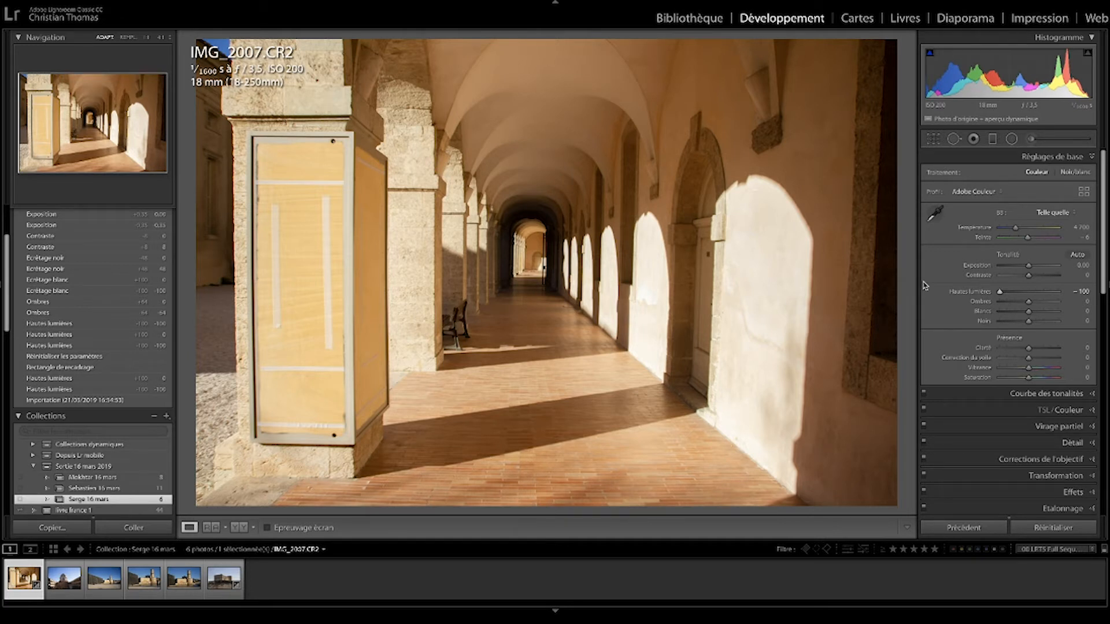
# - Enable chromatic aberration removal and lens profile correction on the domed chapel photo, and straighten its perspective with automatic Upright
pyautogui.scroll(-1, 924, 285)
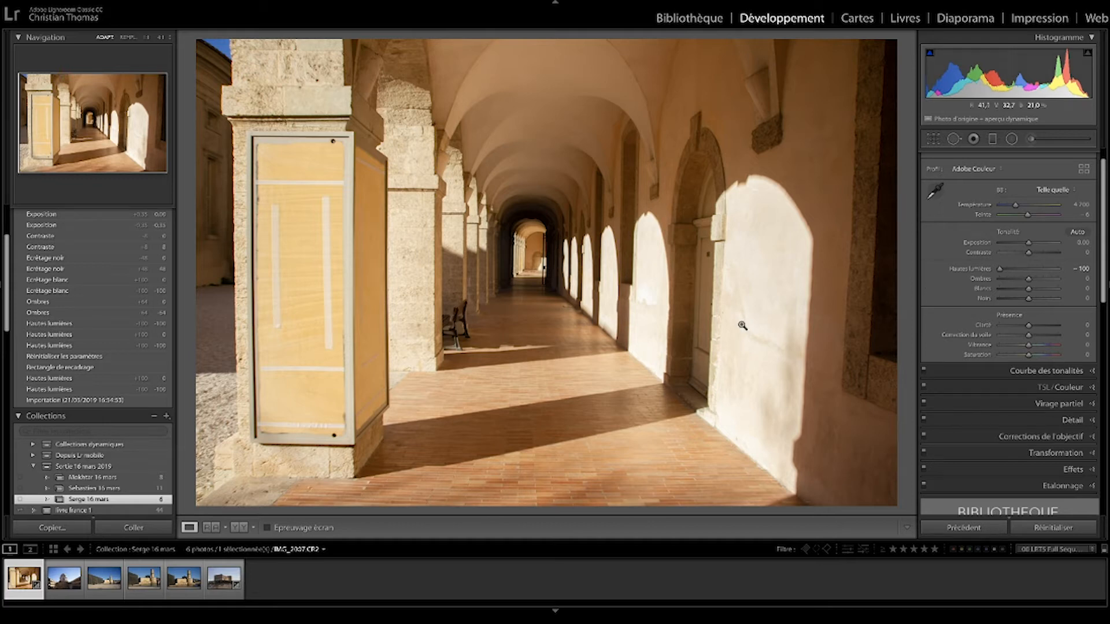
pyautogui.click(64, 578)
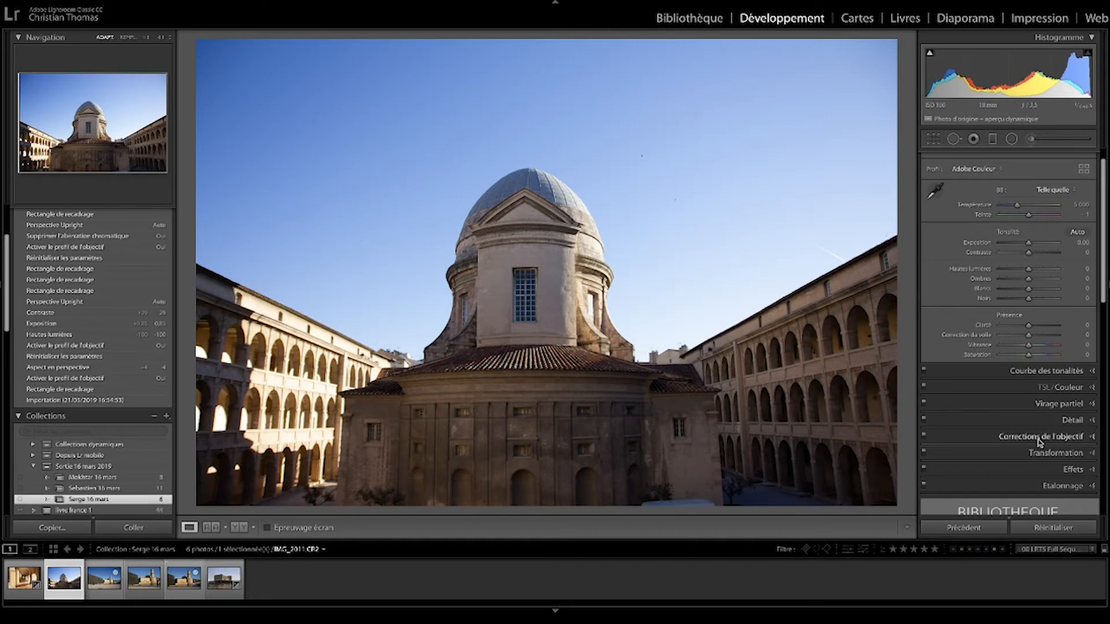
pyautogui.click(1039, 442)
pyautogui.click(954, 259)
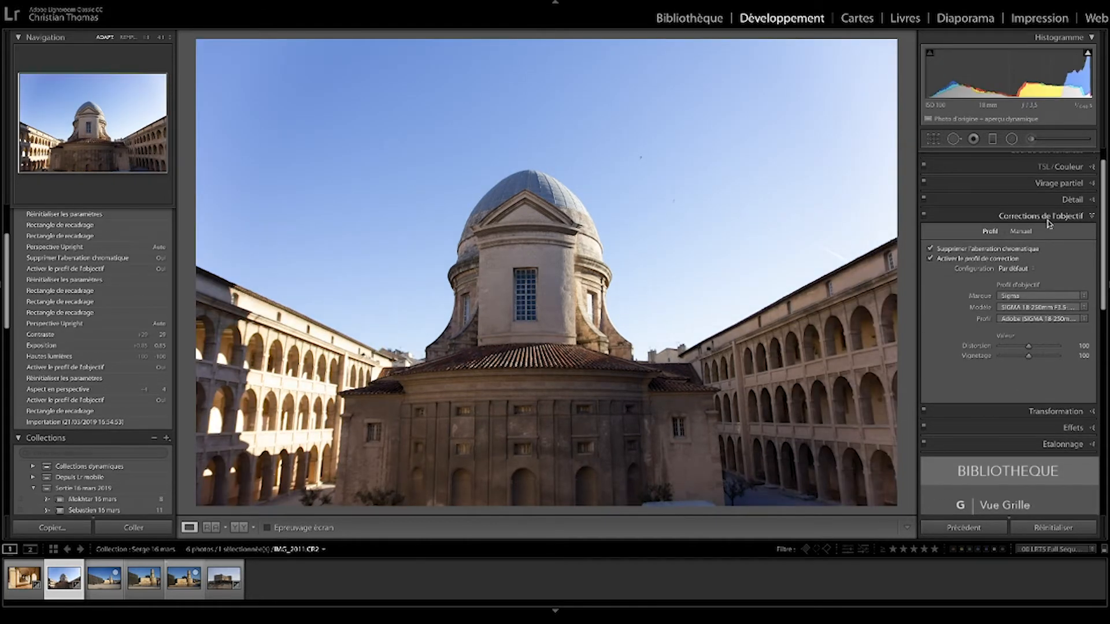
pyautogui.click(1053, 216)
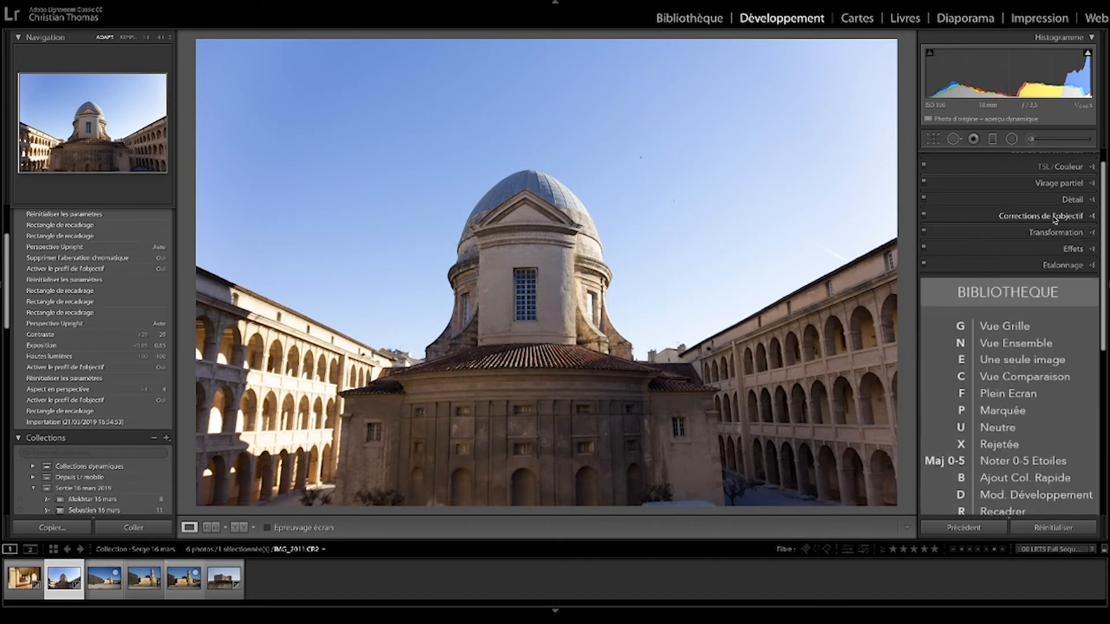
pyautogui.click(1063, 232)
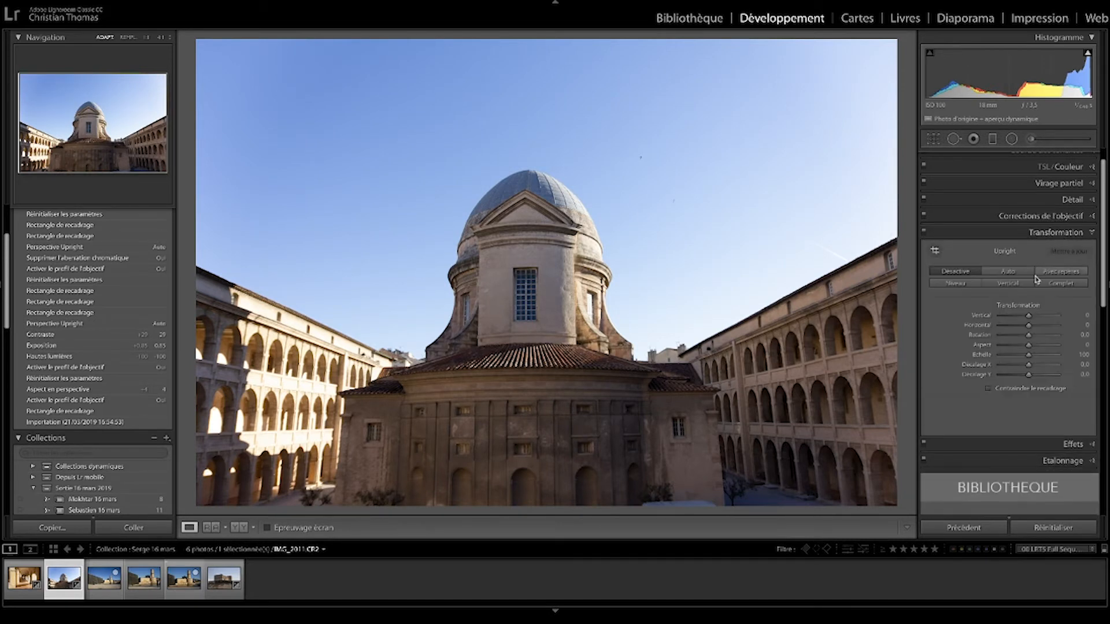
pyautogui.click(1016, 275)
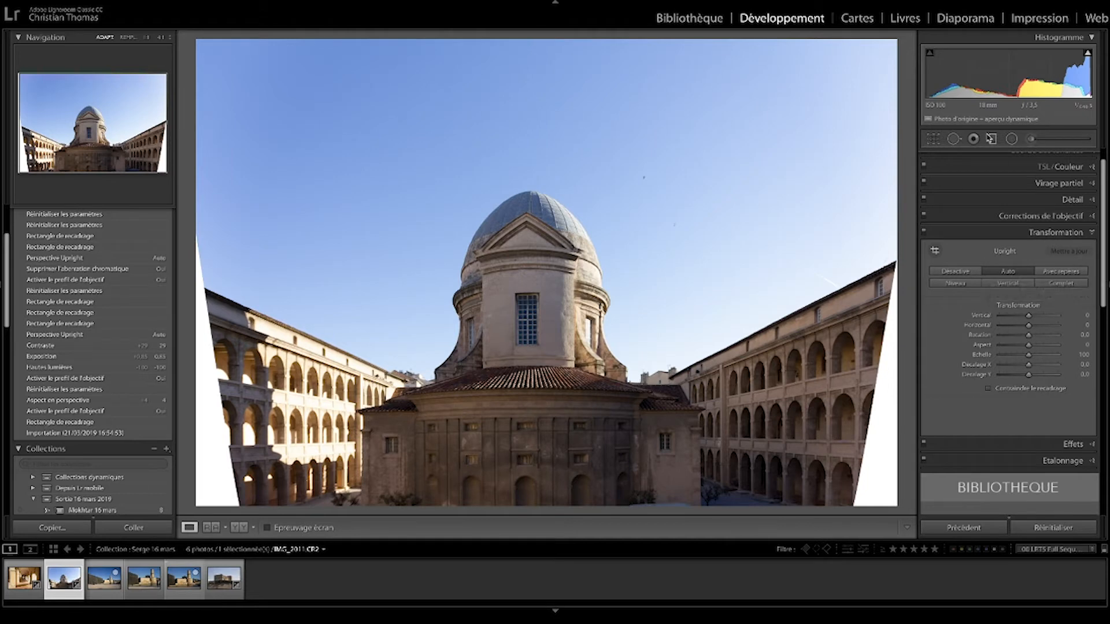
# - Crop the domed chapel photo at its original ratio, trimming the upper and side edges to exclude the white corners
pyautogui.click(933, 140)
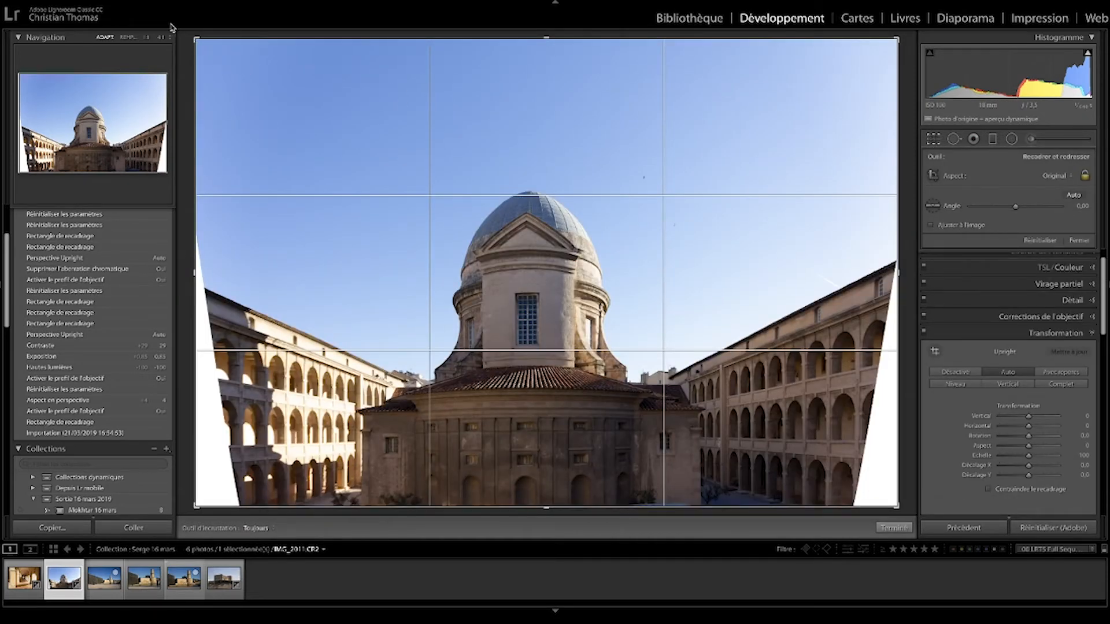
pyautogui.moveTo(192, 39); pyautogui.dragTo(221, 58)
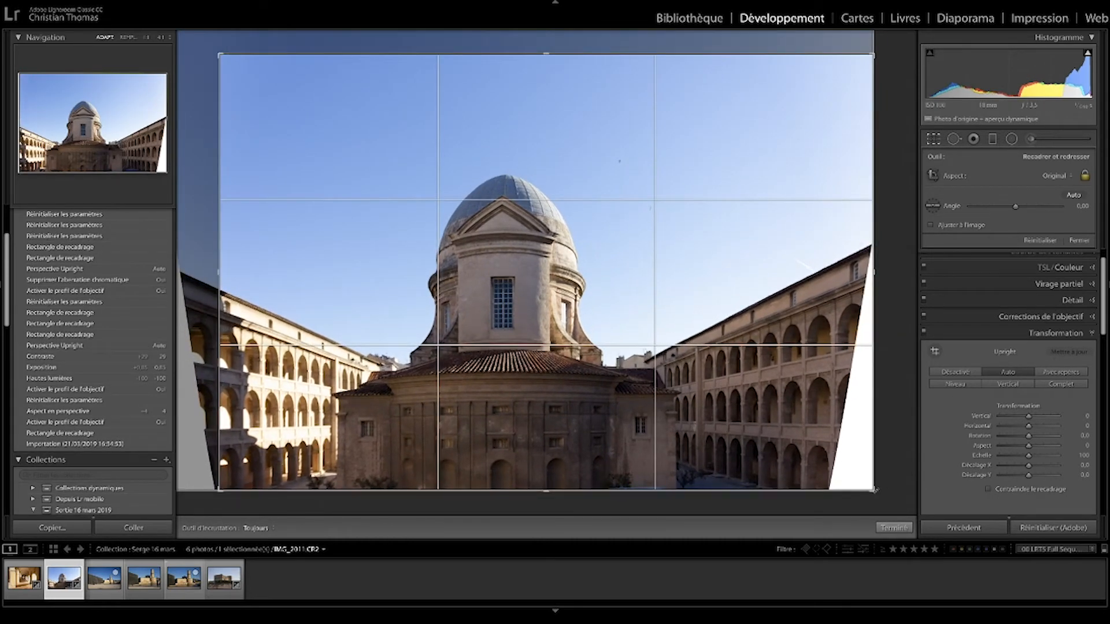
pyautogui.moveTo(874, 54); pyautogui.dragTo(849, 69)
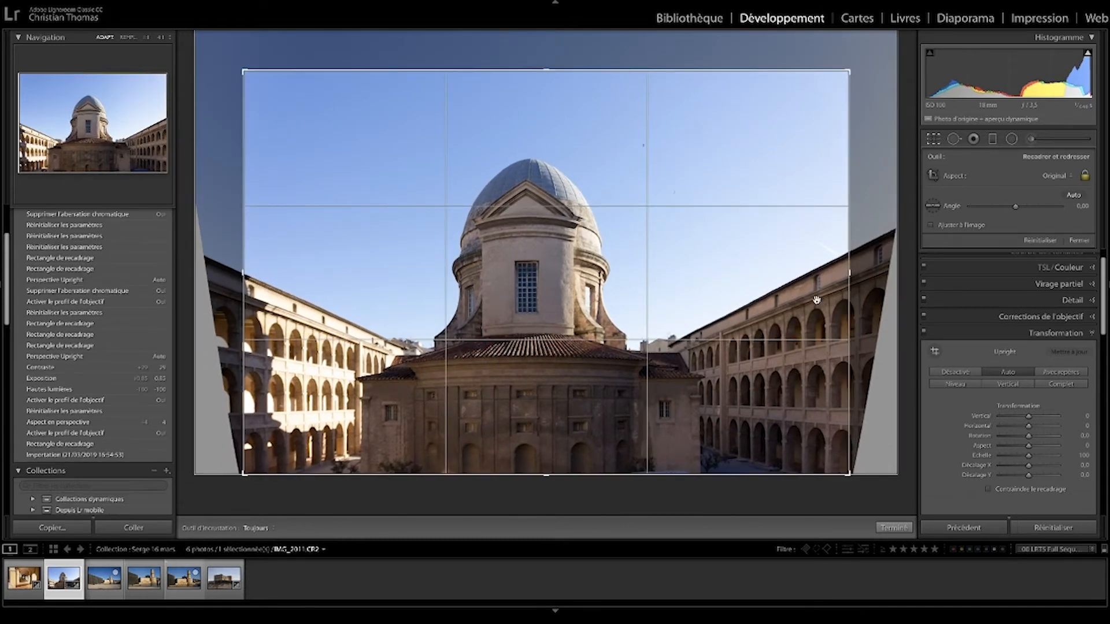
pyautogui.click(894, 528)
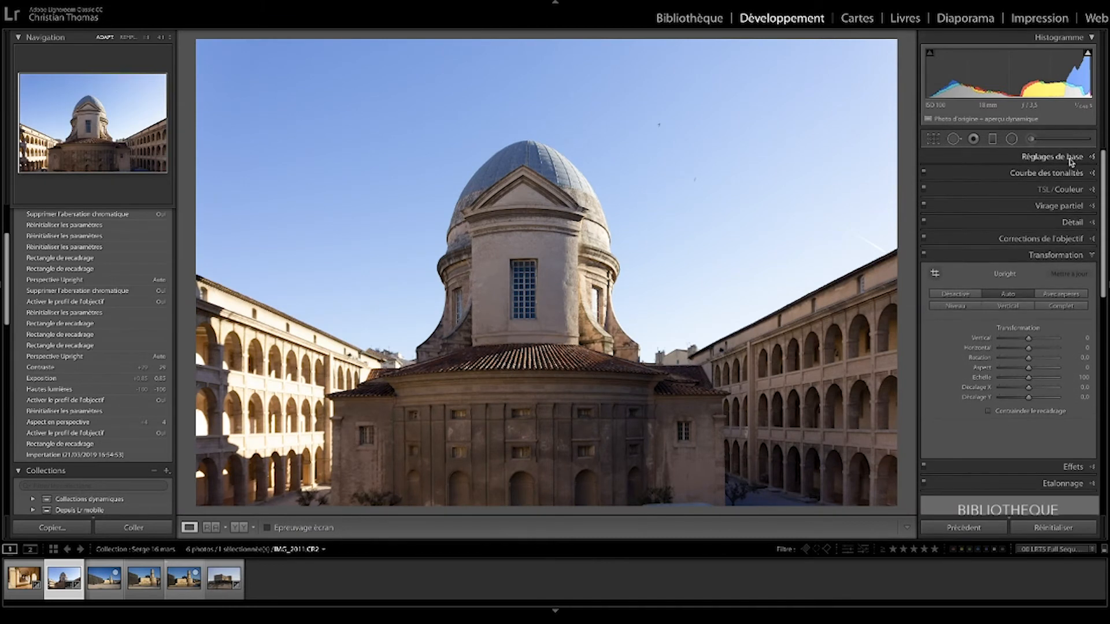
# - Set the domed chapel photo's exposure to +0.10 and its highlights to -96
pyautogui.click(1071, 159)
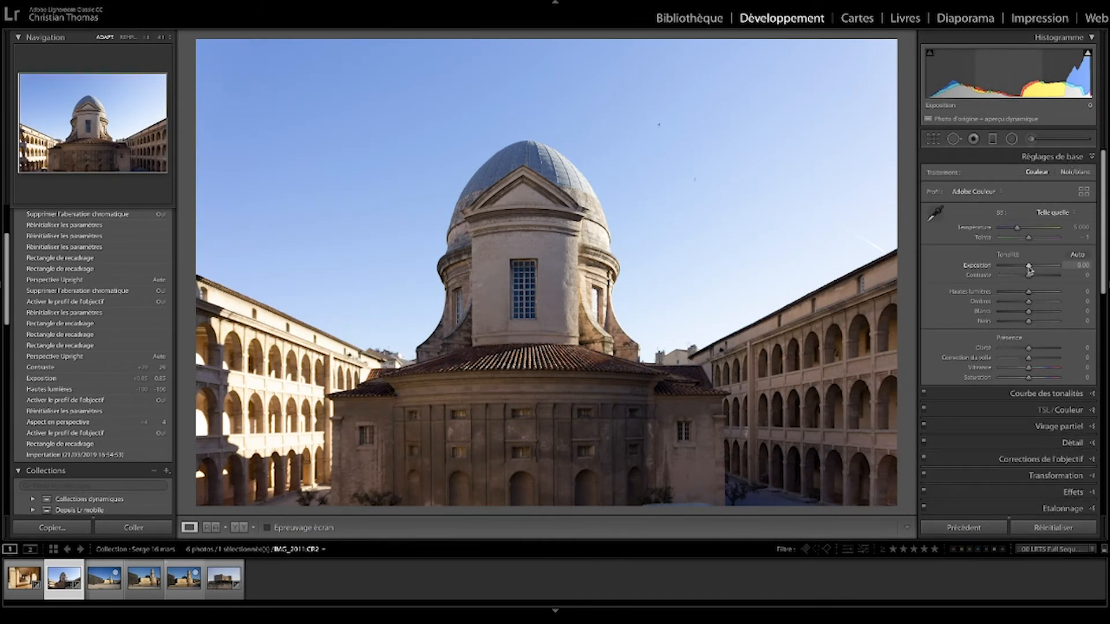
pyautogui.moveTo(1028, 266); pyautogui.dragTo(1002, 295)
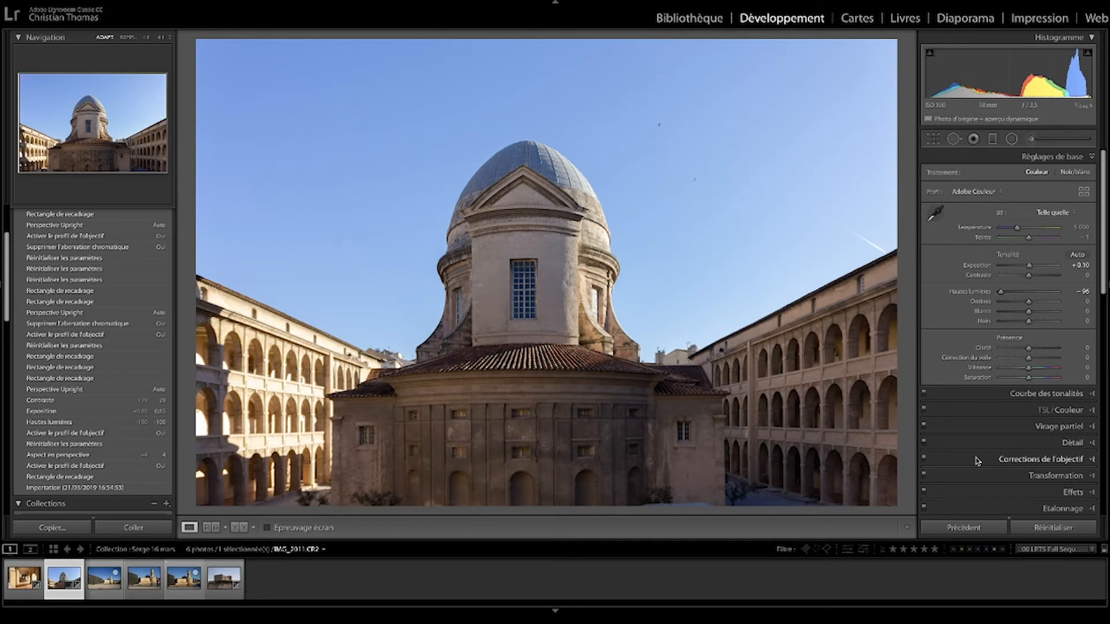
# - Crop the quay photo with the cyclists and the round tower to 16x9, trimming the sky and the foreground
pyautogui.click(104, 581)
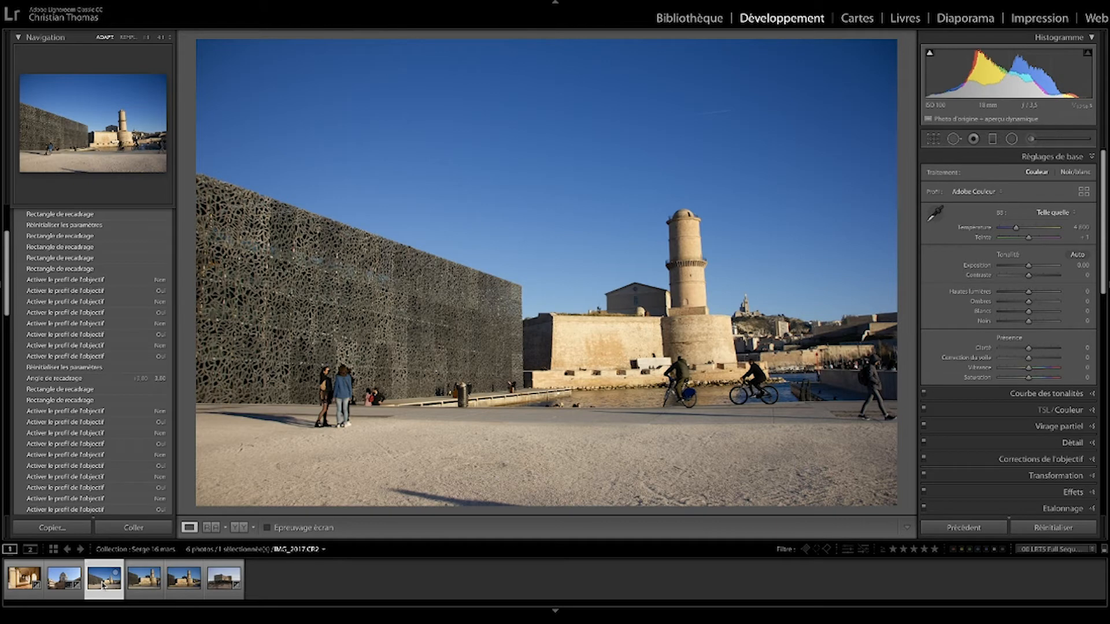
pyautogui.click(146, 581)
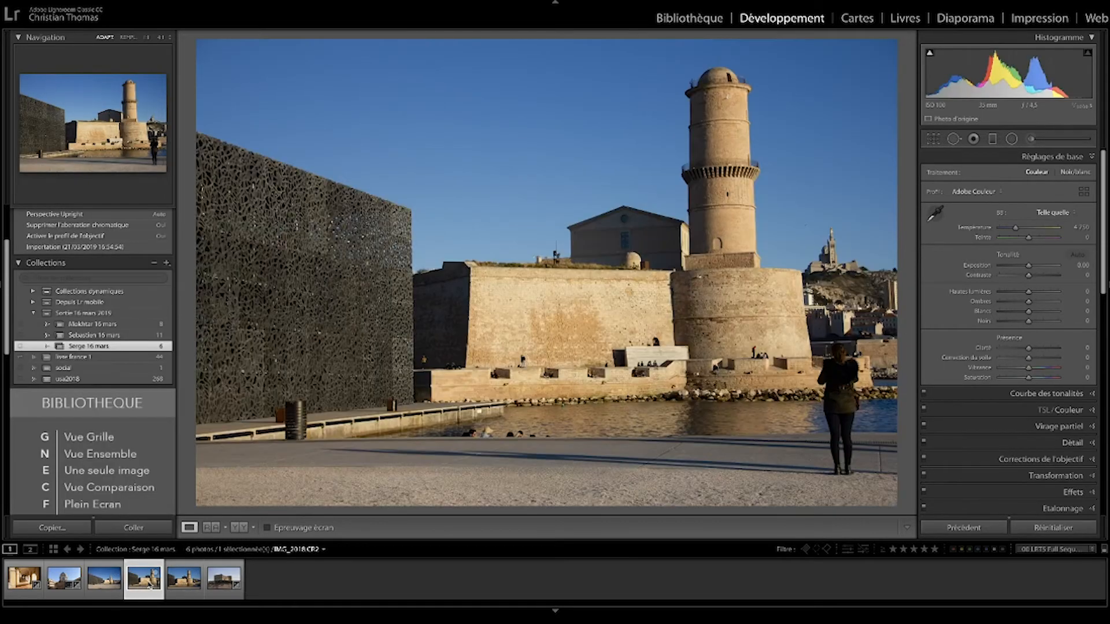
pyautogui.click(107, 581)
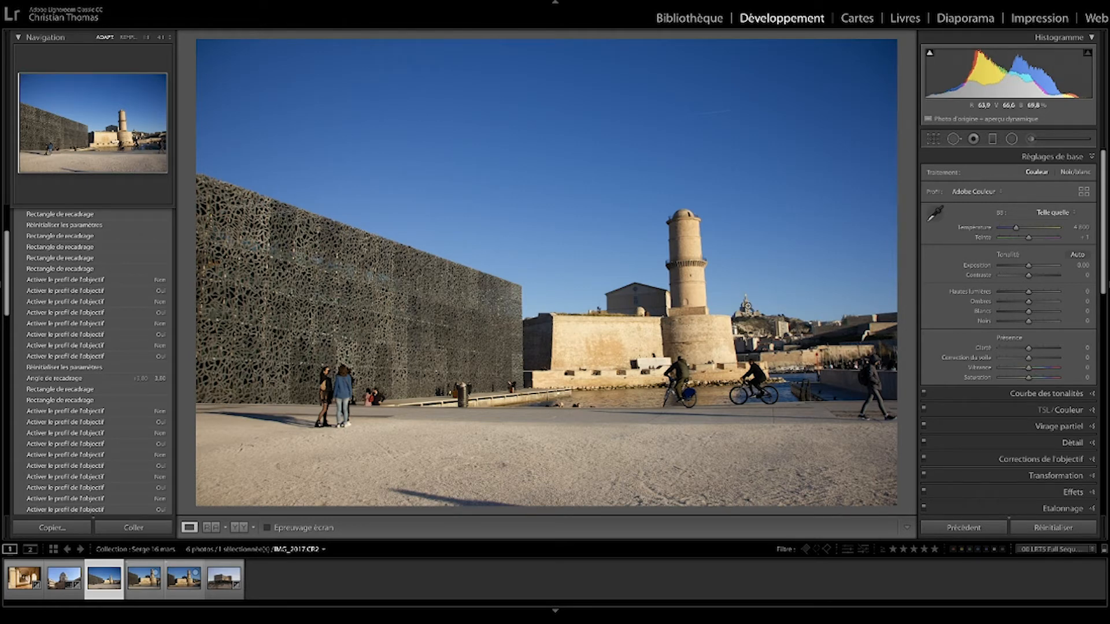
pyautogui.click(746, 305)
pyautogui.click(747, 305)
pyautogui.press('r')
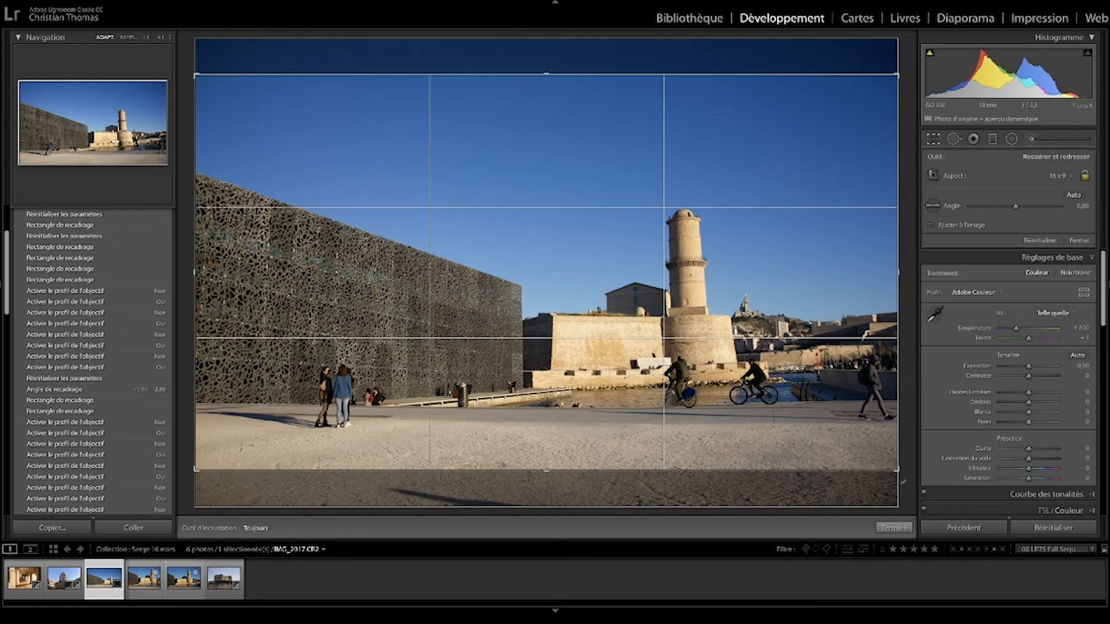
pyautogui.click(893, 528)
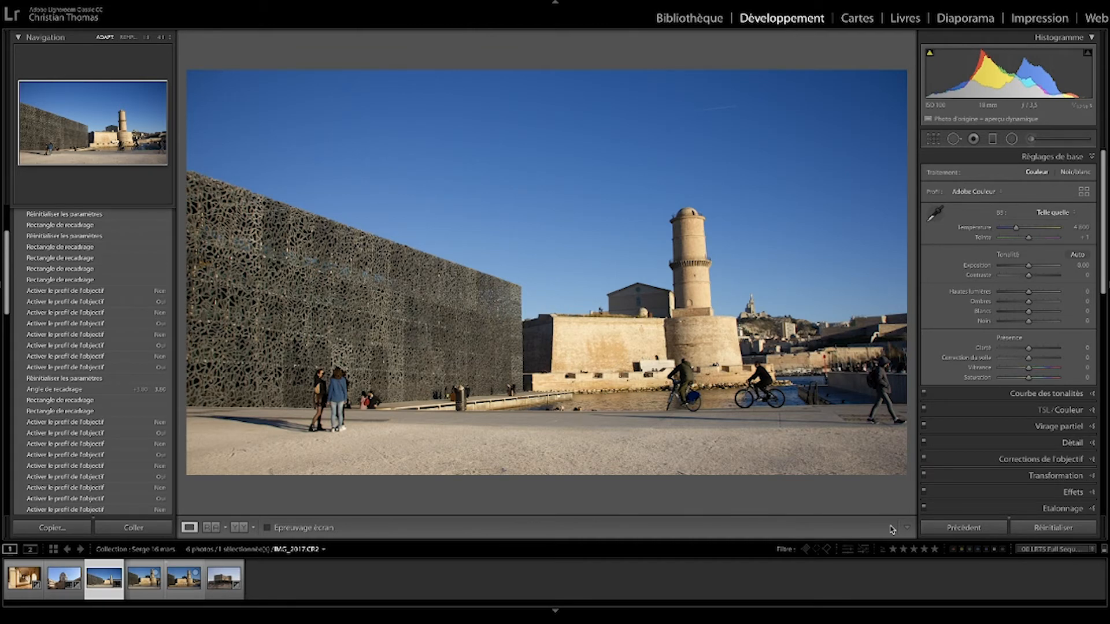
# - View the next two closer photos of the fort and open the crop overlay on the second one
pyautogui.press('Right')
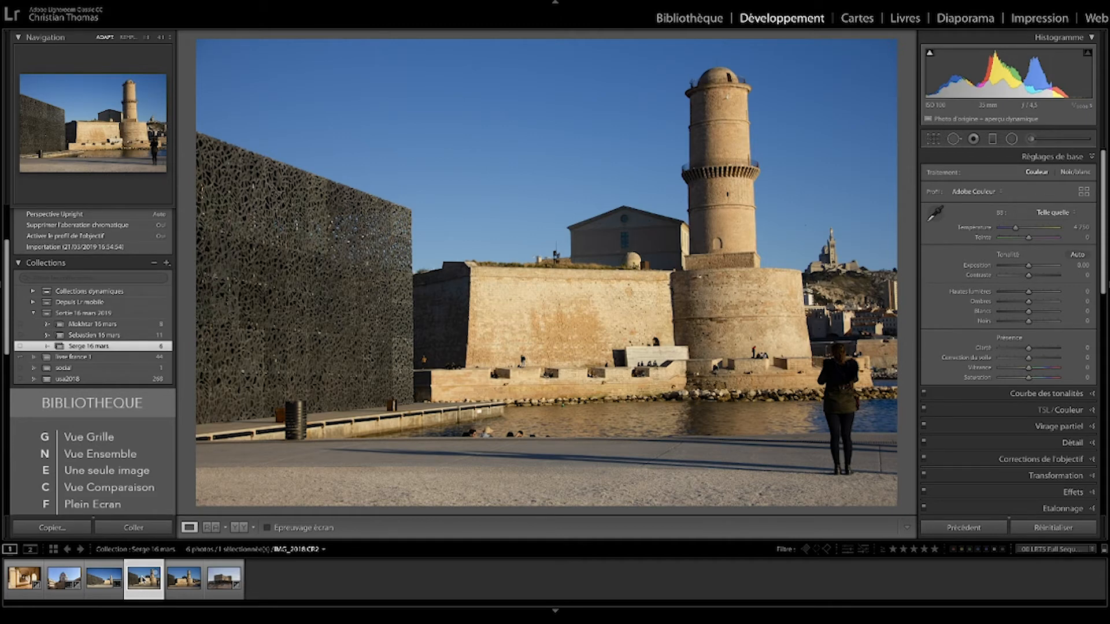
pyautogui.click(182, 582)
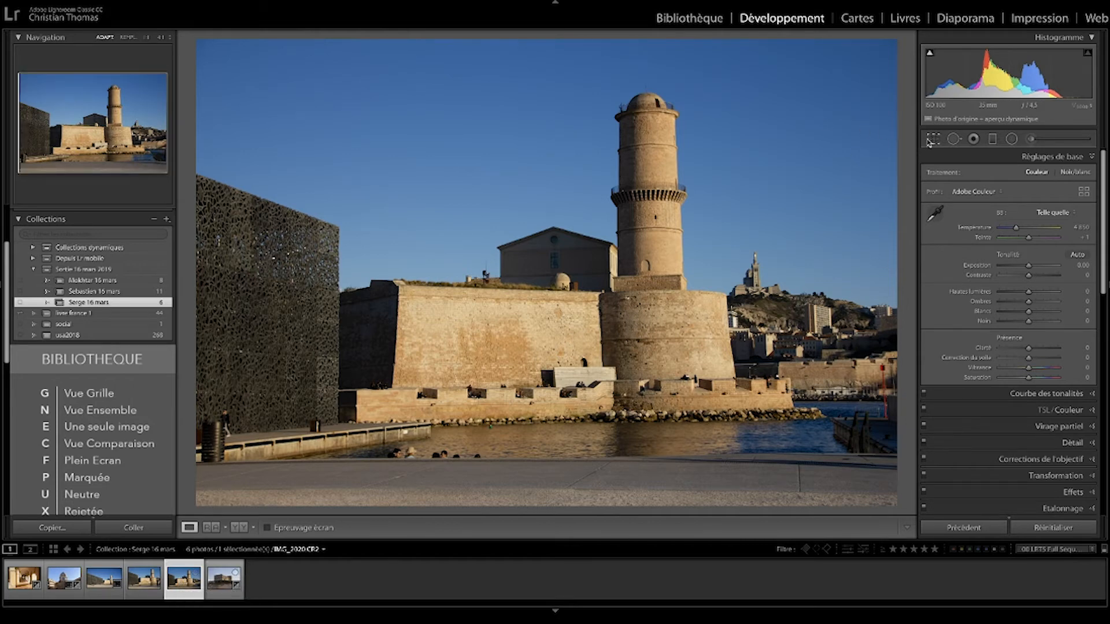
pyautogui.click(932, 139)
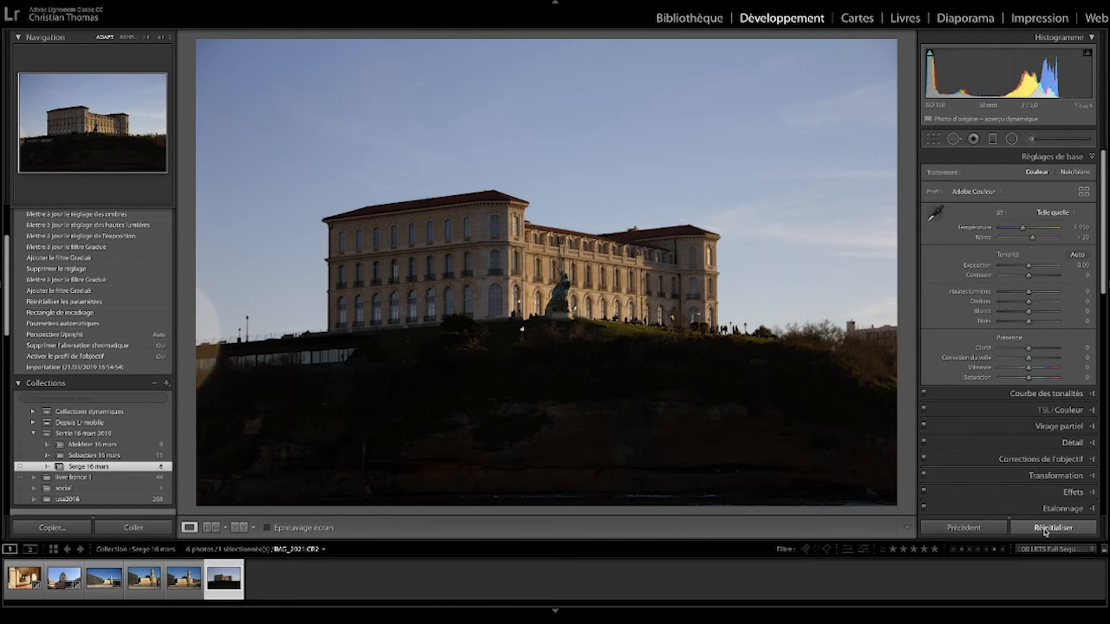
# - Enable chromatic aberration removal, lens profile correction and automatic Upright on the photo of the large building on the hill
pyautogui.click(1085, 158)
pyautogui.click(1047, 239)
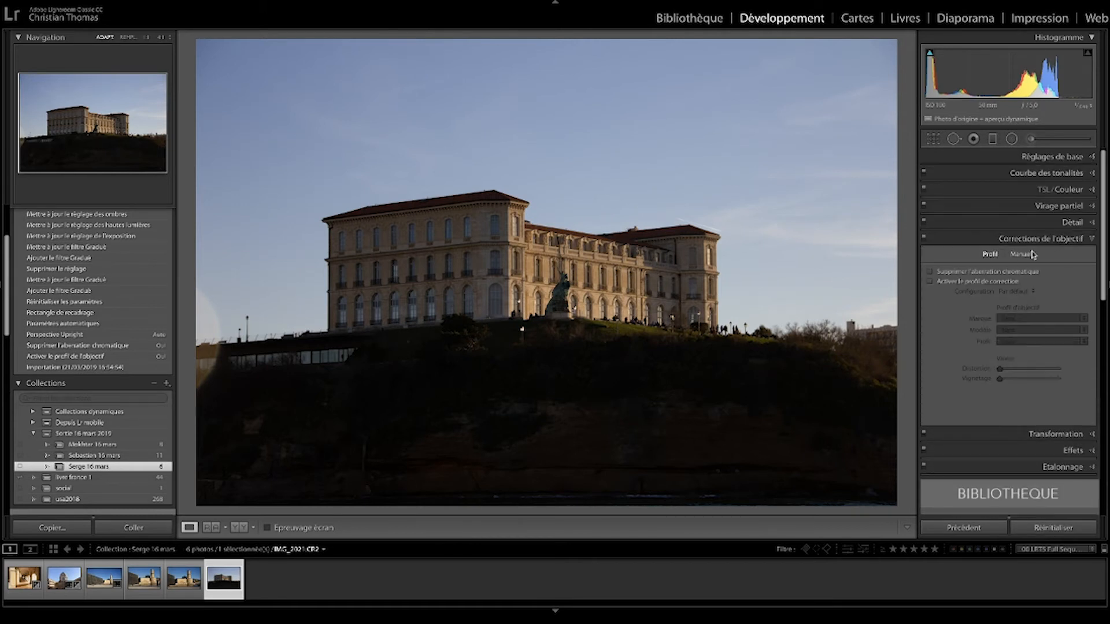
pyautogui.click(969, 279)
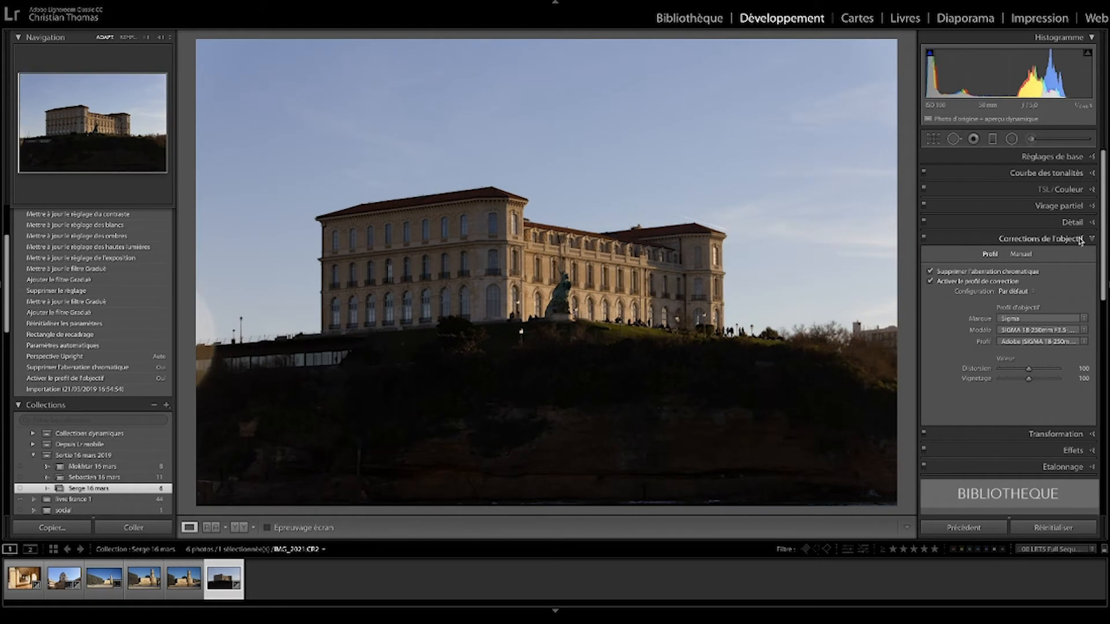
pyautogui.click(1080, 241)
pyautogui.click(1070, 255)
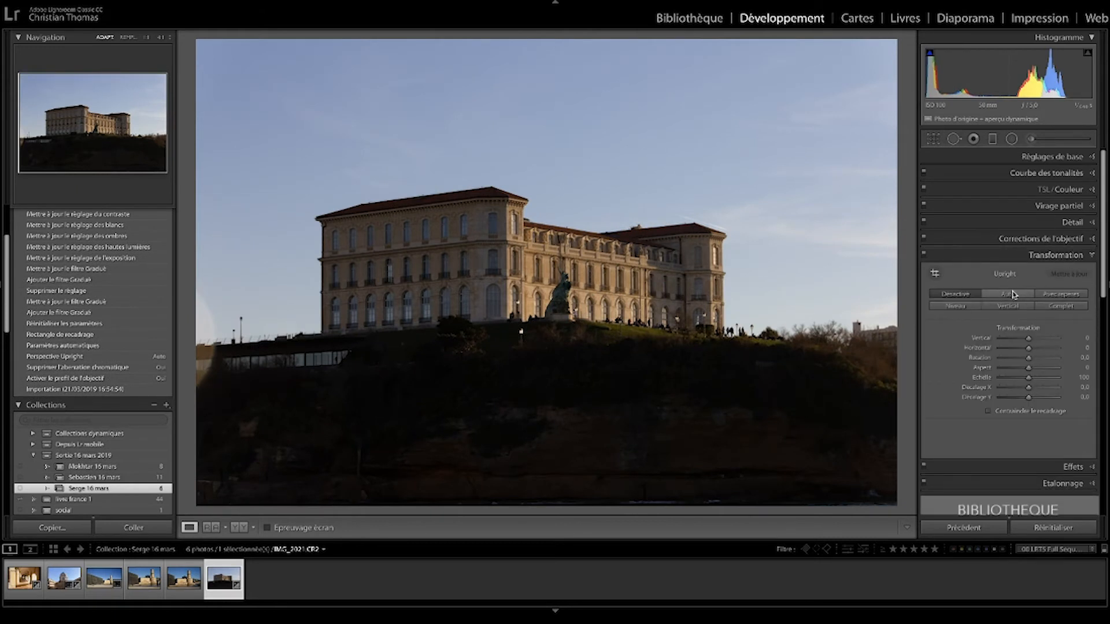
pyautogui.click(1012, 295)
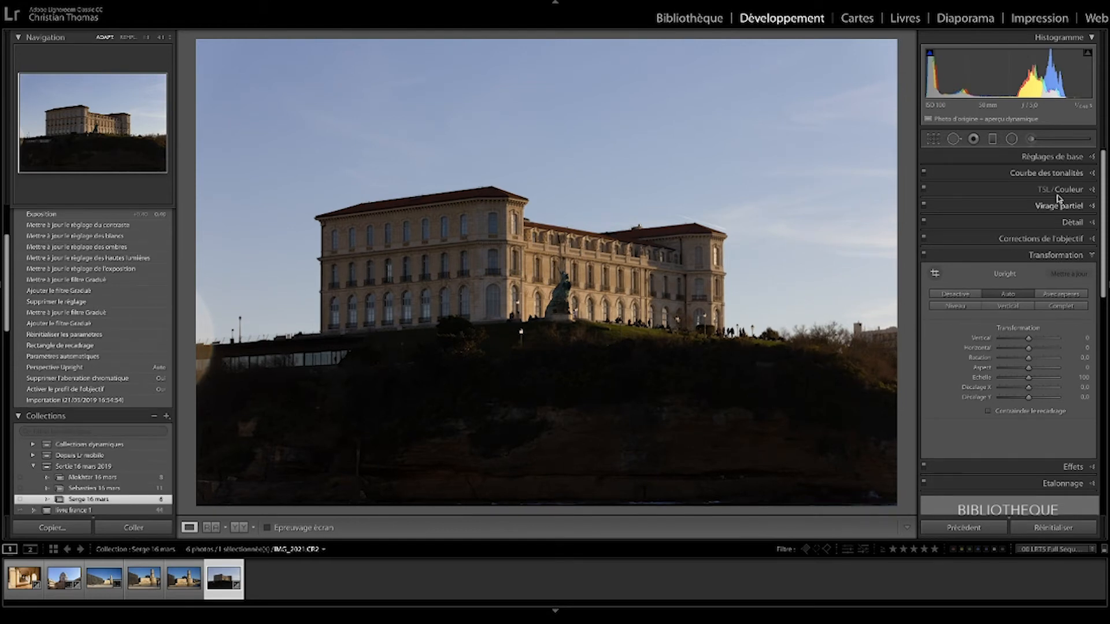
# - Apply automatic tone settings to the hilltop building photo and crop it slightly at its original ratio, trimming the left and upper edges
pyautogui.click(1058, 157)
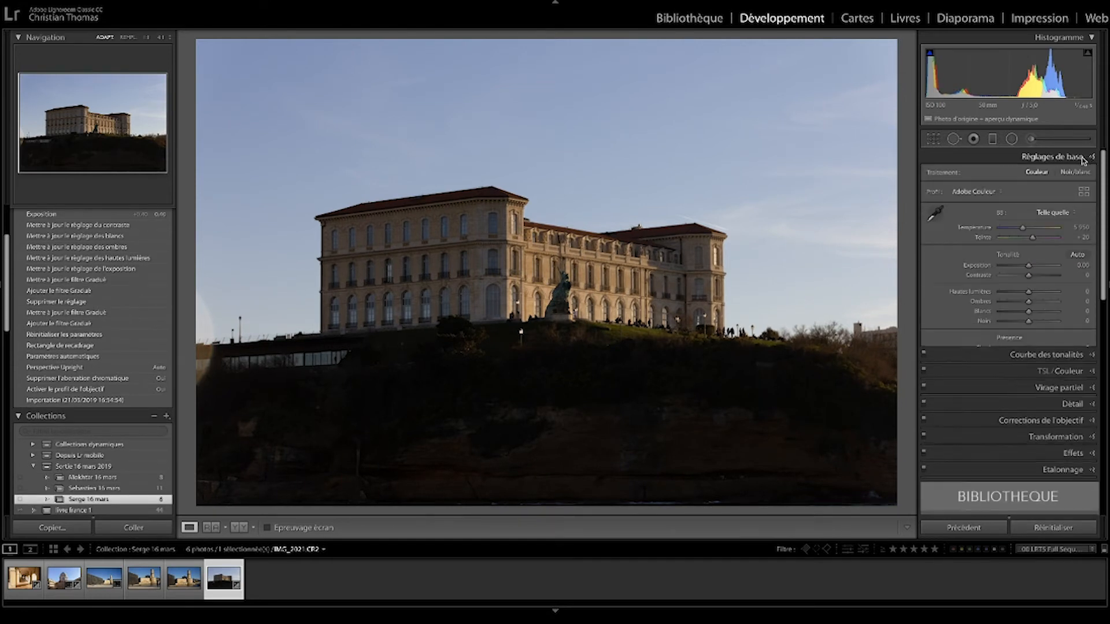
pyautogui.click(1077, 255)
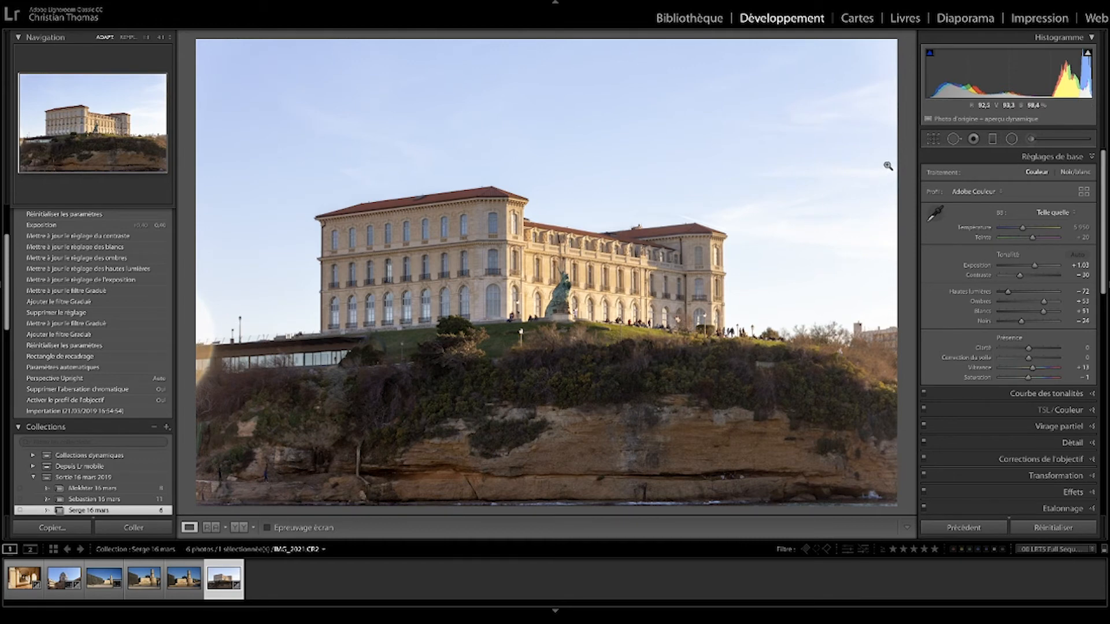
pyautogui.click(932, 140)
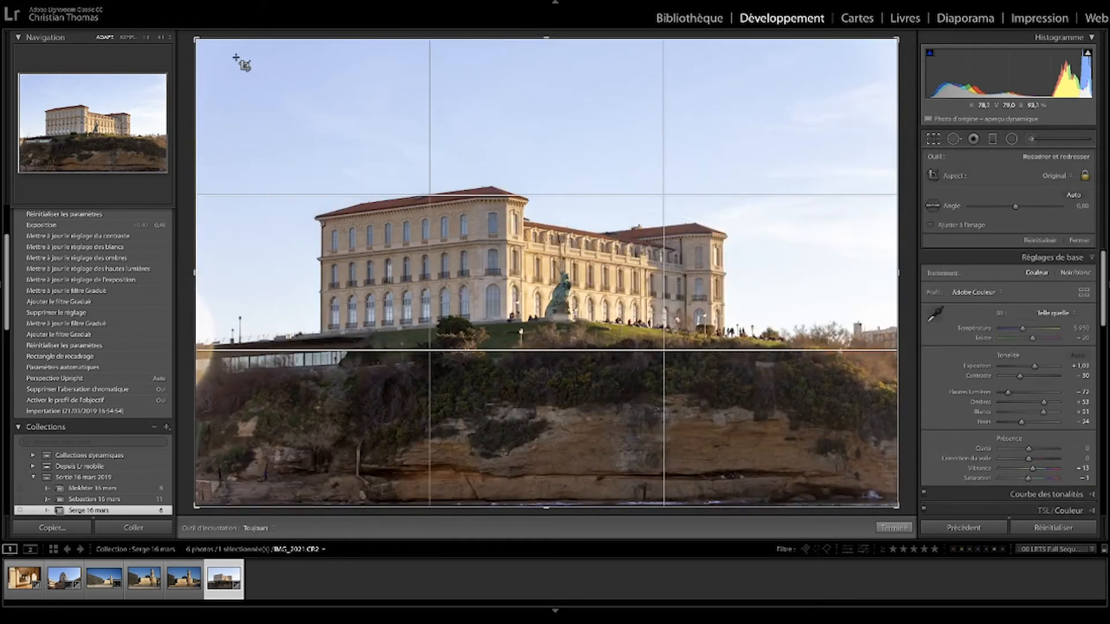
pyautogui.moveTo(197, 40); pyautogui.dragTo(211, 50)
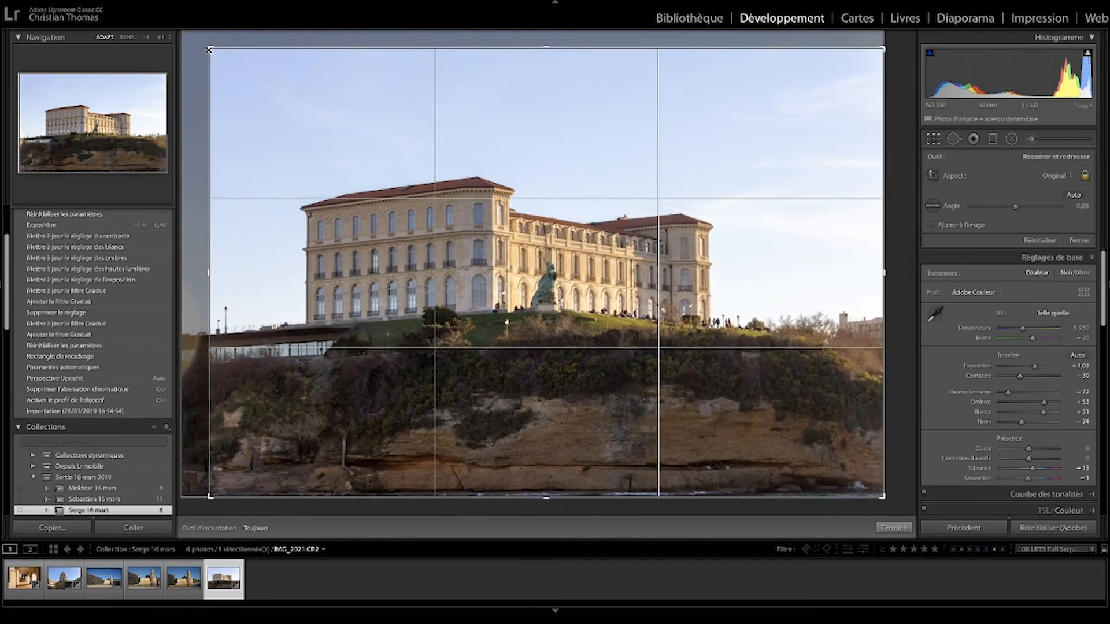
pyautogui.click(893, 528)
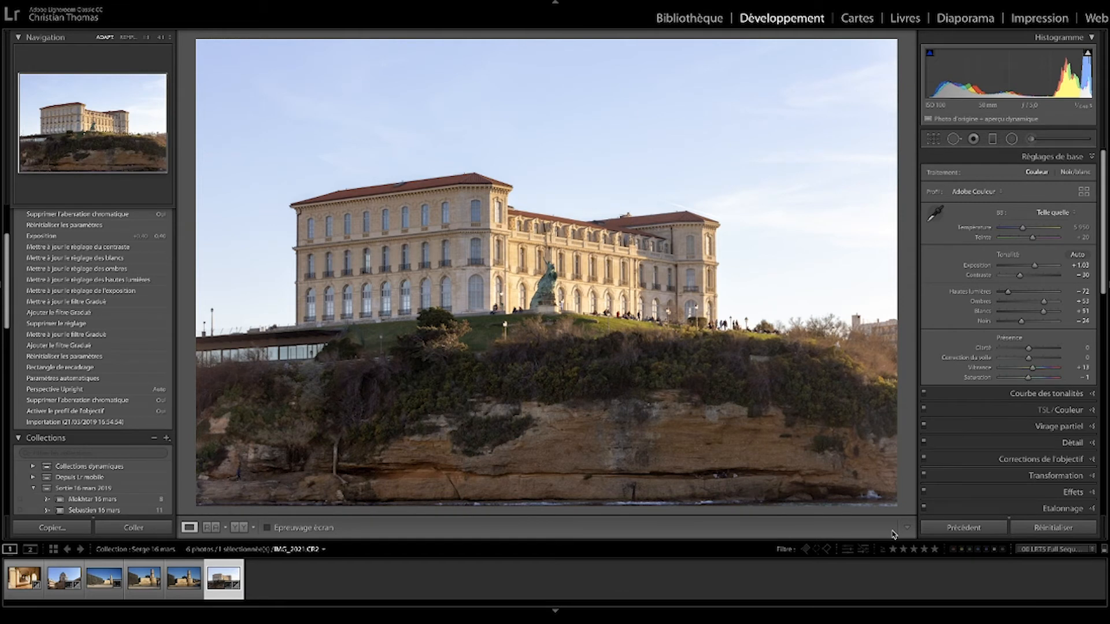
# - Compare the hilltop building photo before and after its adjustments
pyautogui.press('shift')
pyautogui.press('\\')
pyautogui.press('\\')
# - In the second collection under Sortie 16 mars 2019, set the graffiti portrait's exposure to +0.45, contrast +22, highlights -31, vibrance +10 and saturation +5
pyautogui.scroll(-2, 86, 492)
pyautogui.click(86, 493)
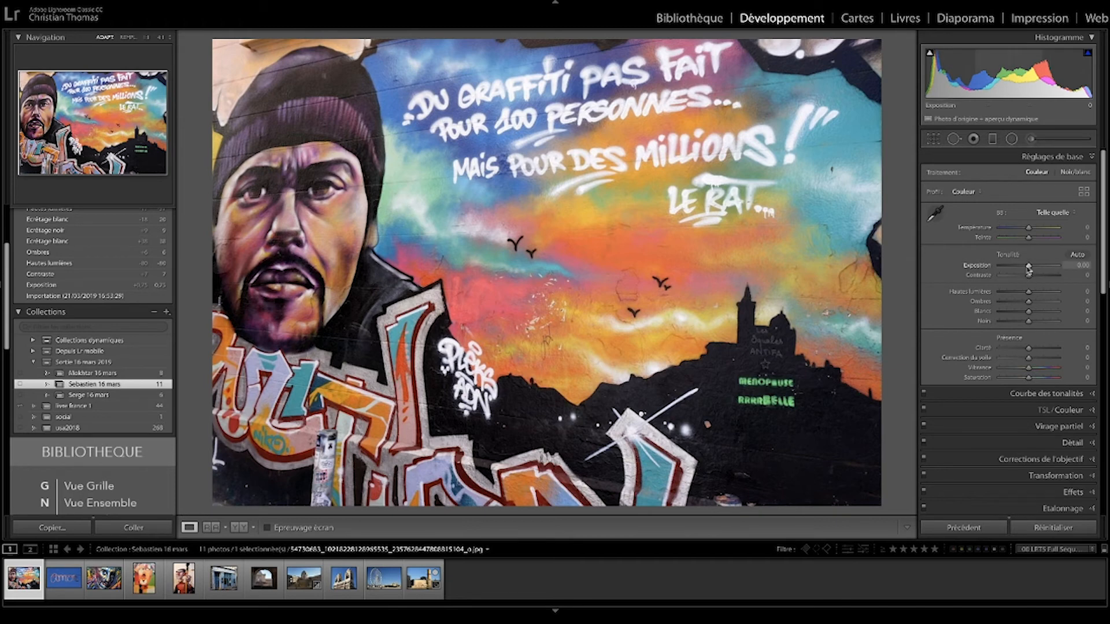
pyautogui.moveTo(1027, 267); pyautogui.dragTo(1031, 267)
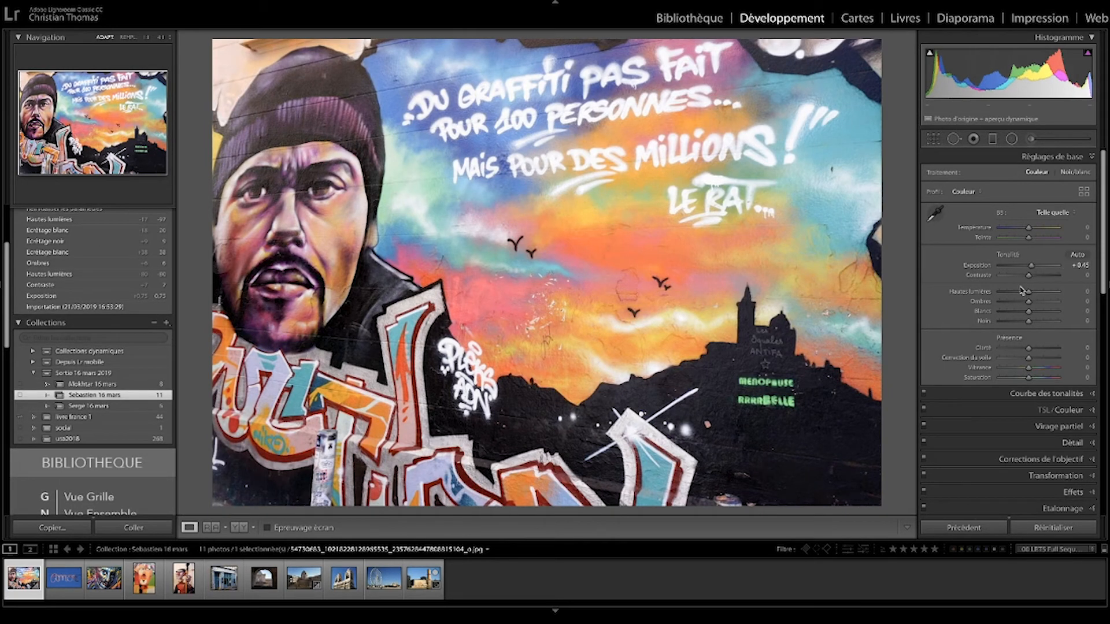
pyautogui.moveTo(1031, 295)
pyautogui.mouseDown()
pyautogui.moveTo(1021, 294)
pyautogui.moveTo(1043, 281)
pyautogui.mouseUp()
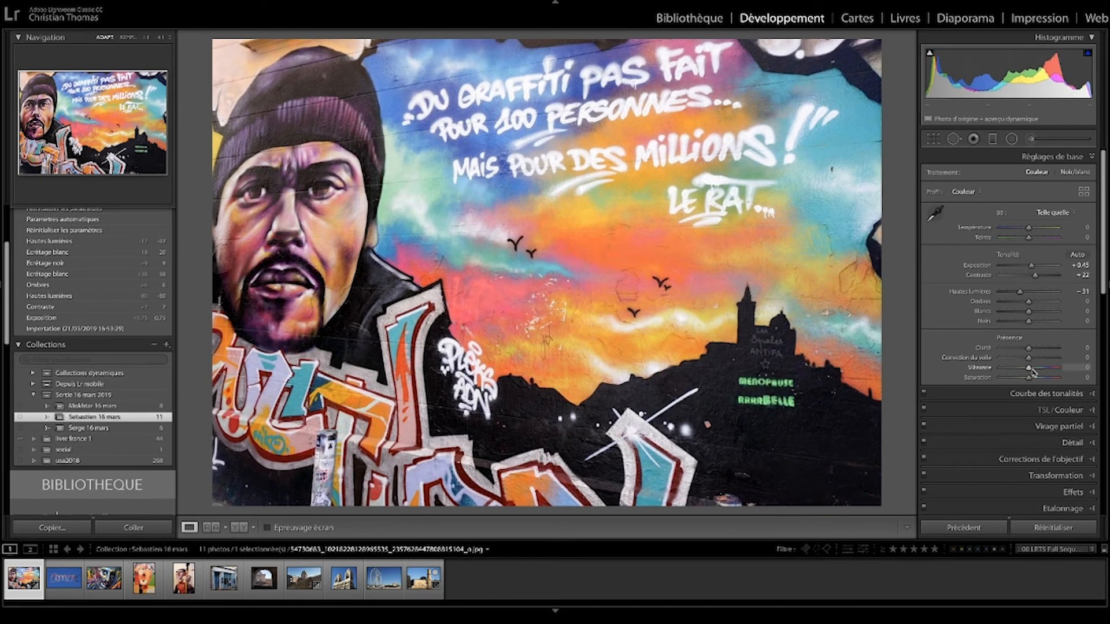
pyautogui.moveTo(1029, 368); pyautogui.dragTo(1033, 381)
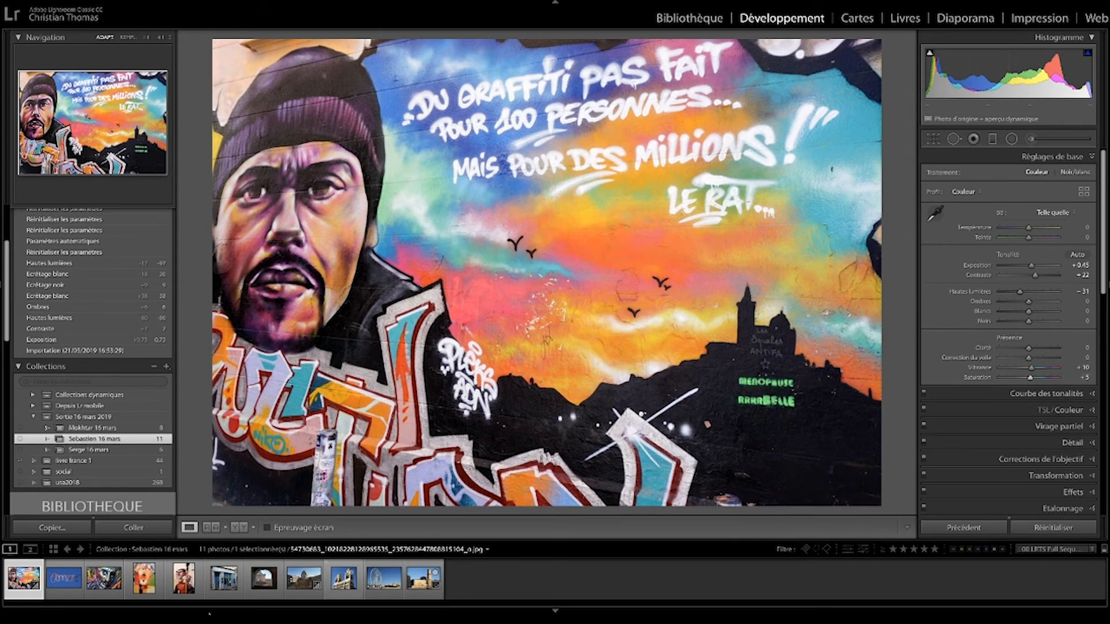
# - View the photo of the amor sign and the photo of the colourful painted face in the same collection
pyautogui.click(60, 577)
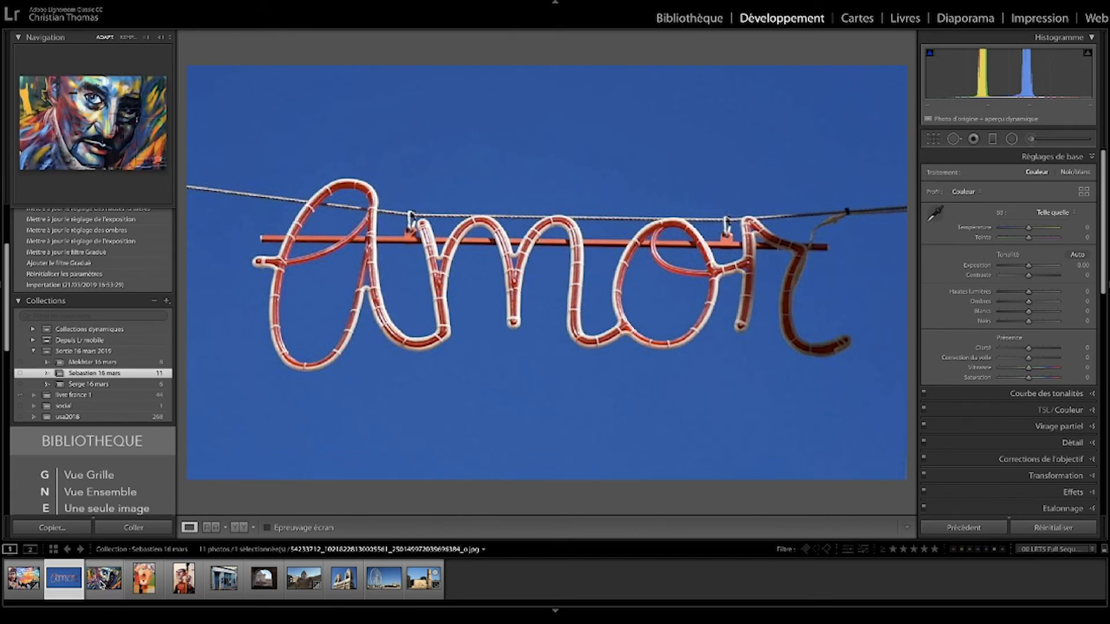
pyautogui.click(102, 578)
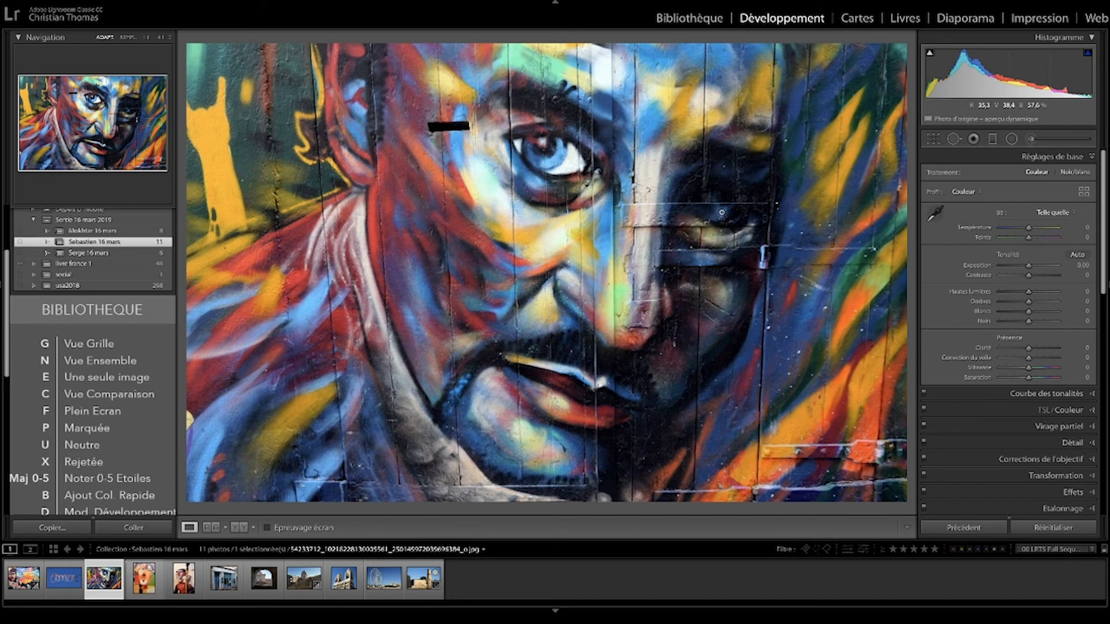
# - Crop the colourful painted face photo tighter at its original ratio, trimming the left and lower edges
pyautogui.click(932, 140)
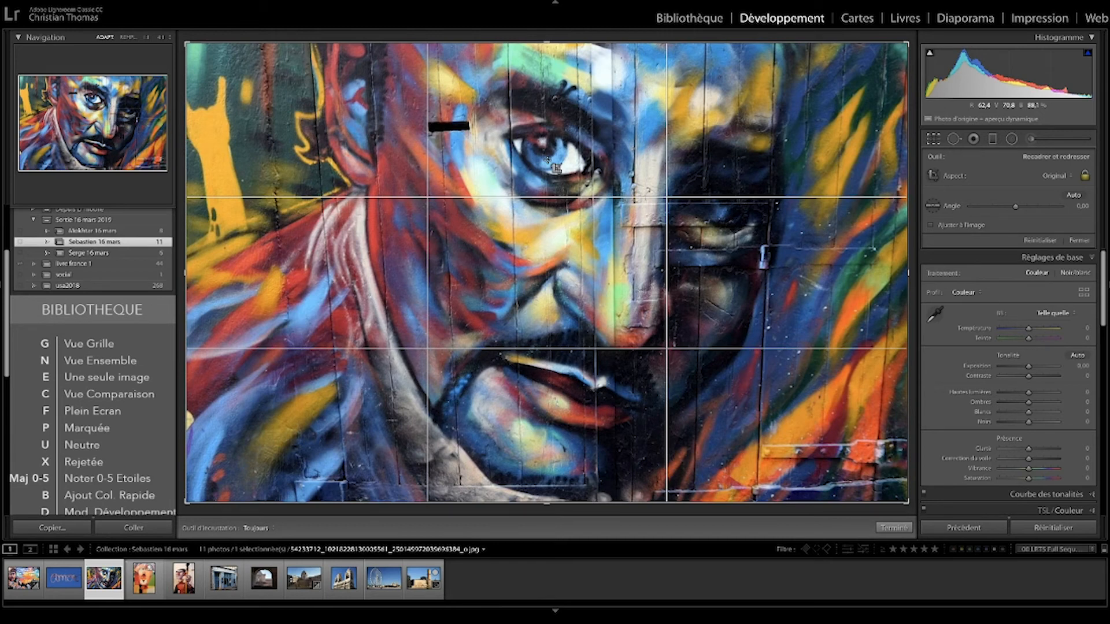
pyautogui.click(893, 528)
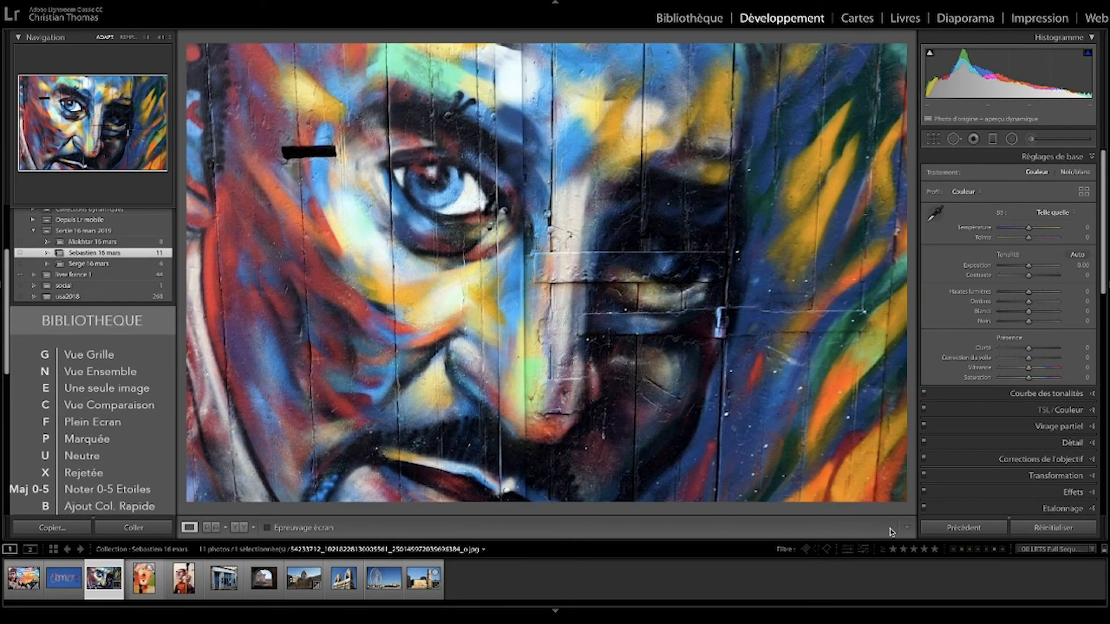
# - Examine the composition of the geometric face, the character holding a brush, the Au Vieux Panier shopfront and the dome framed by an arch
pyautogui.click(144, 578)
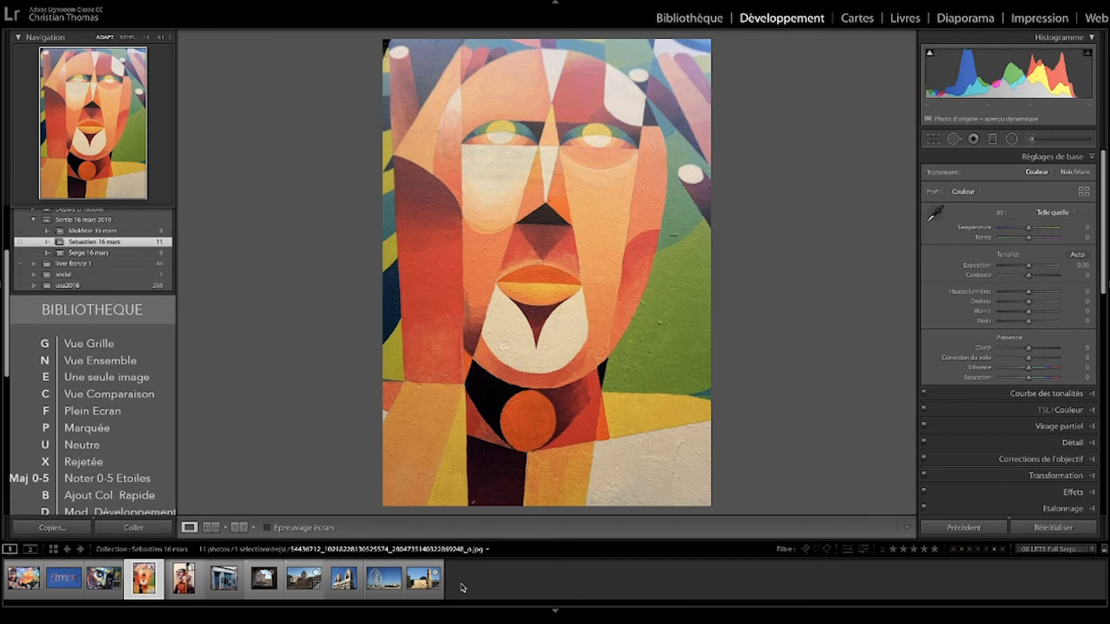
pyautogui.click(183, 578)
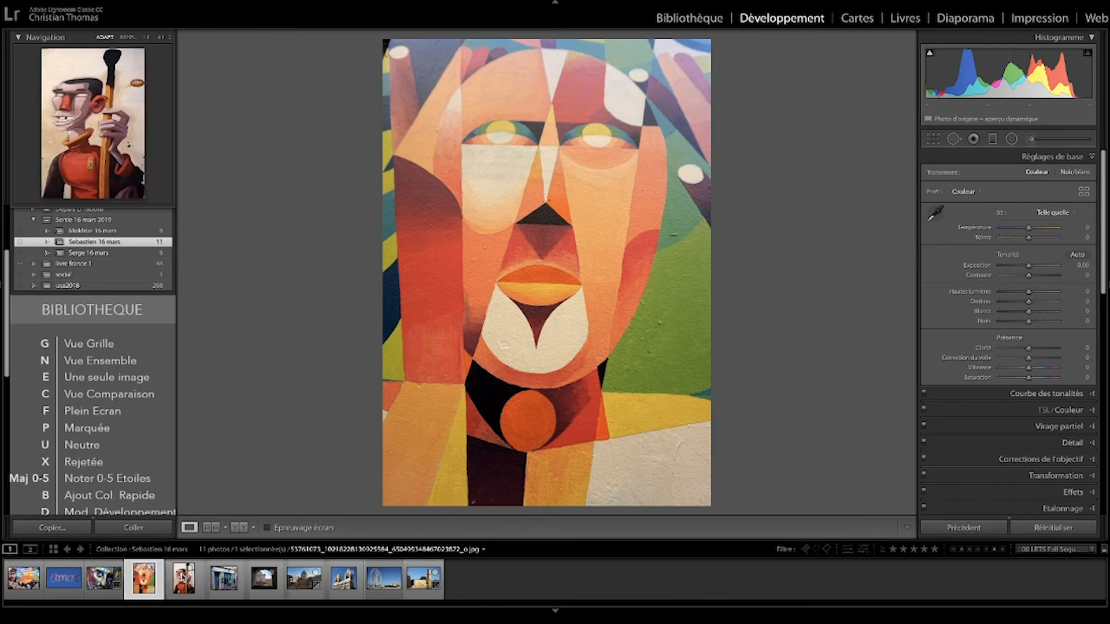
pyautogui.click(933, 138)
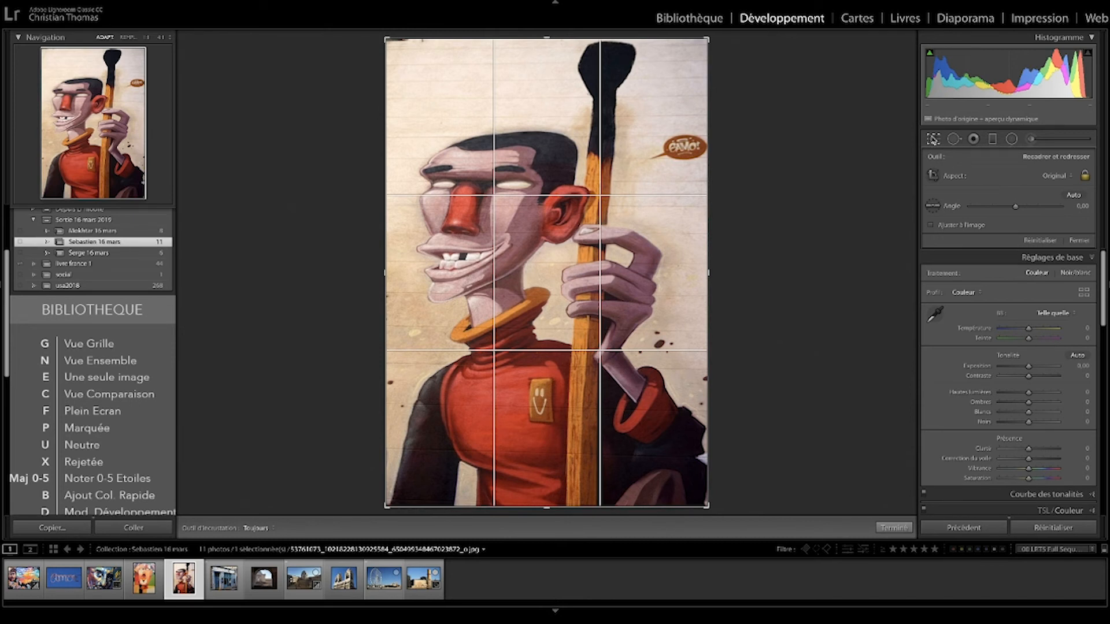
pyautogui.click(220, 584)
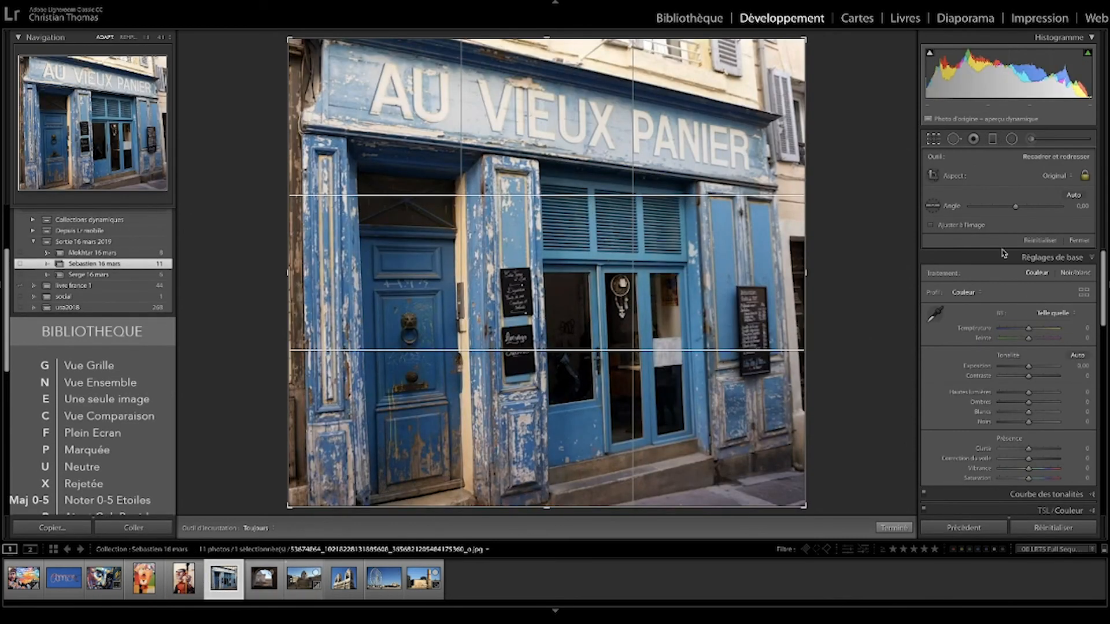
pyautogui.click(933, 140)
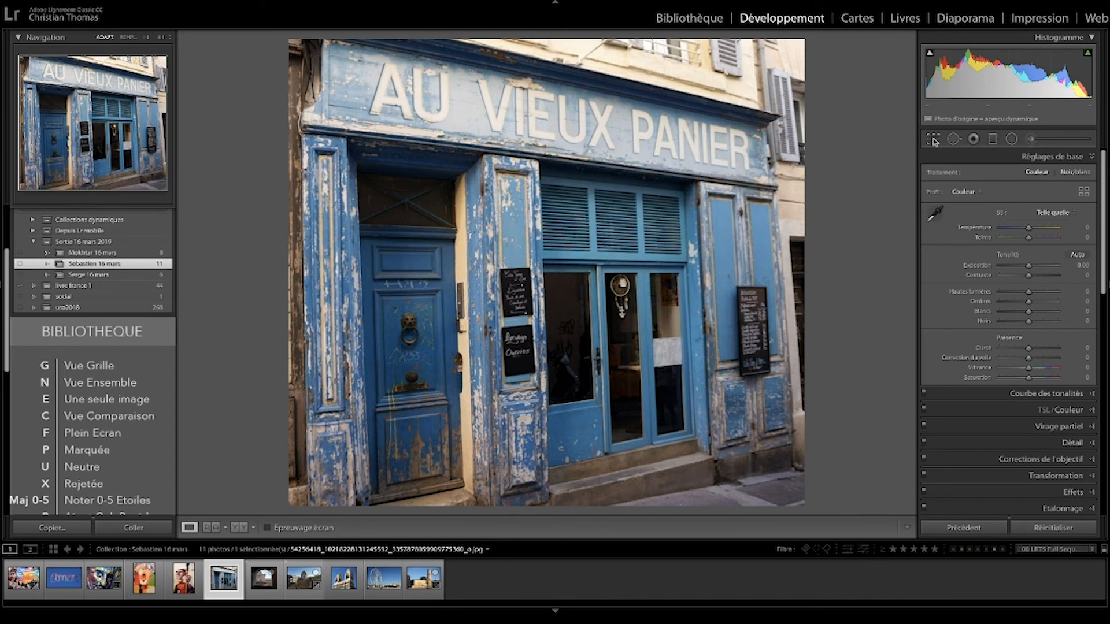
pyautogui.click(257, 581)
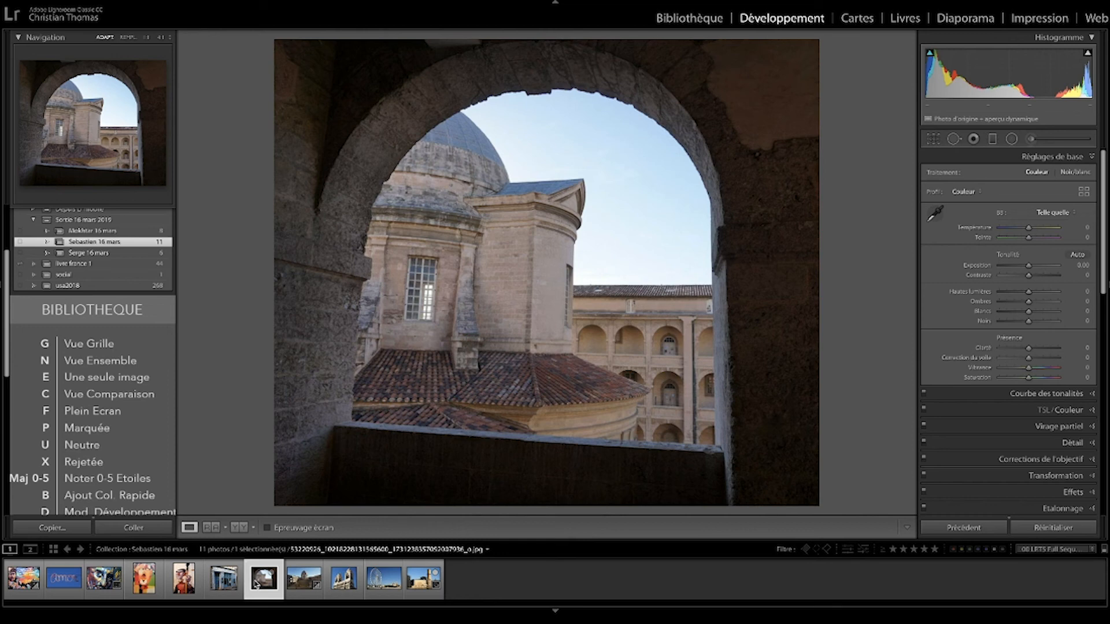
# - Add a graduated filter rising from the lower edge of the domed courtyard photo, with neutral exposure and temperature 58
pyautogui.click(297, 585)
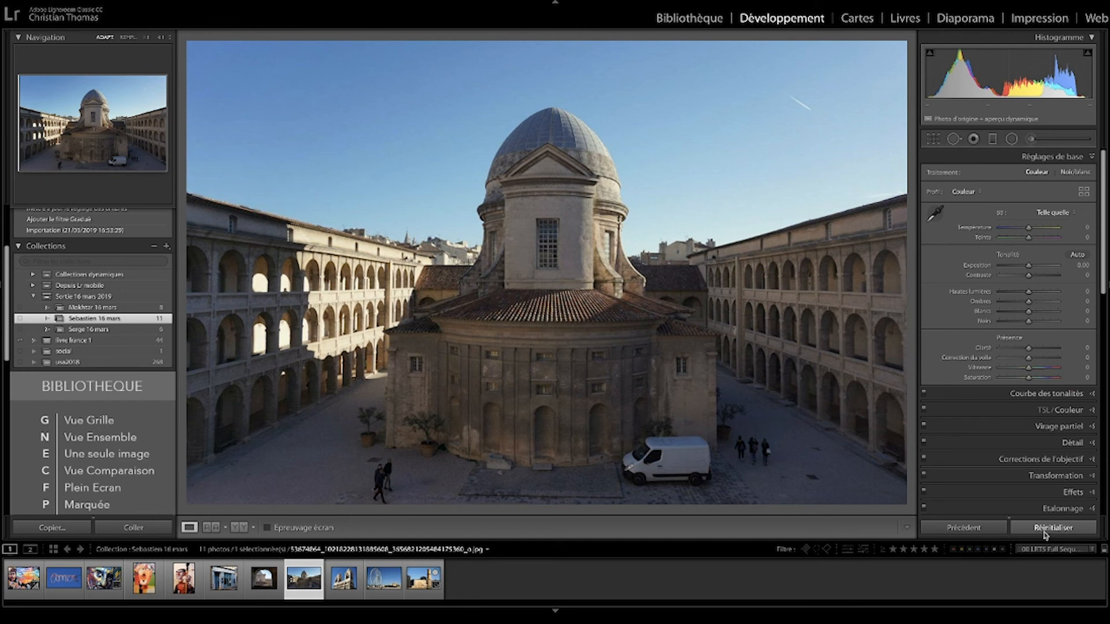
pyautogui.click(992, 139)
pyautogui.moveTo(533, 510); pyautogui.dragTo(533, 354)
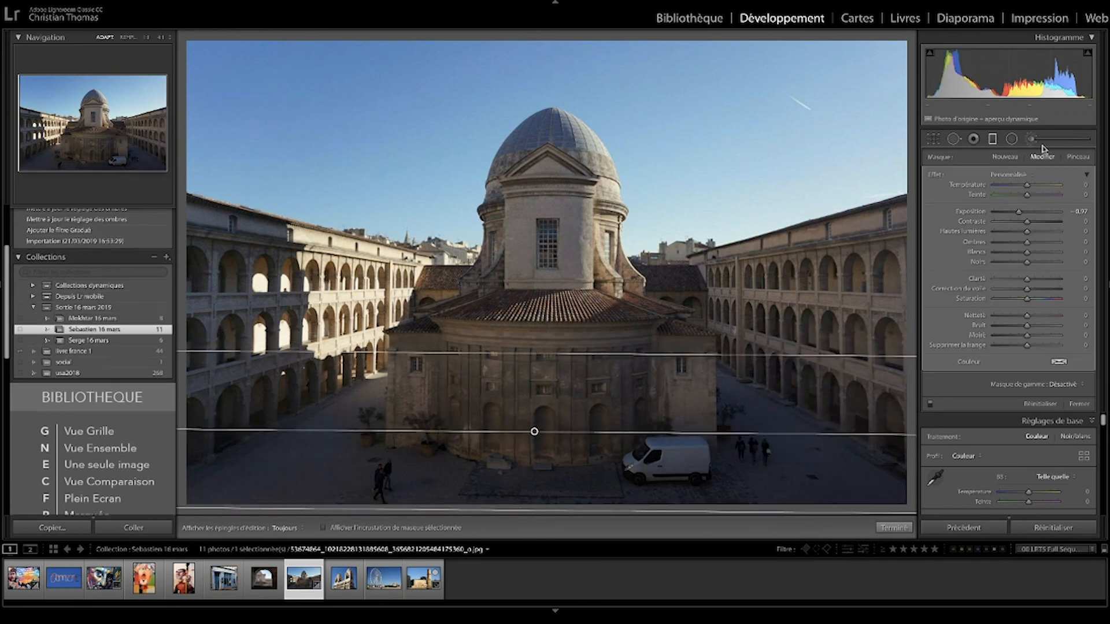
pyautogui.doubleClick(1011, 212)
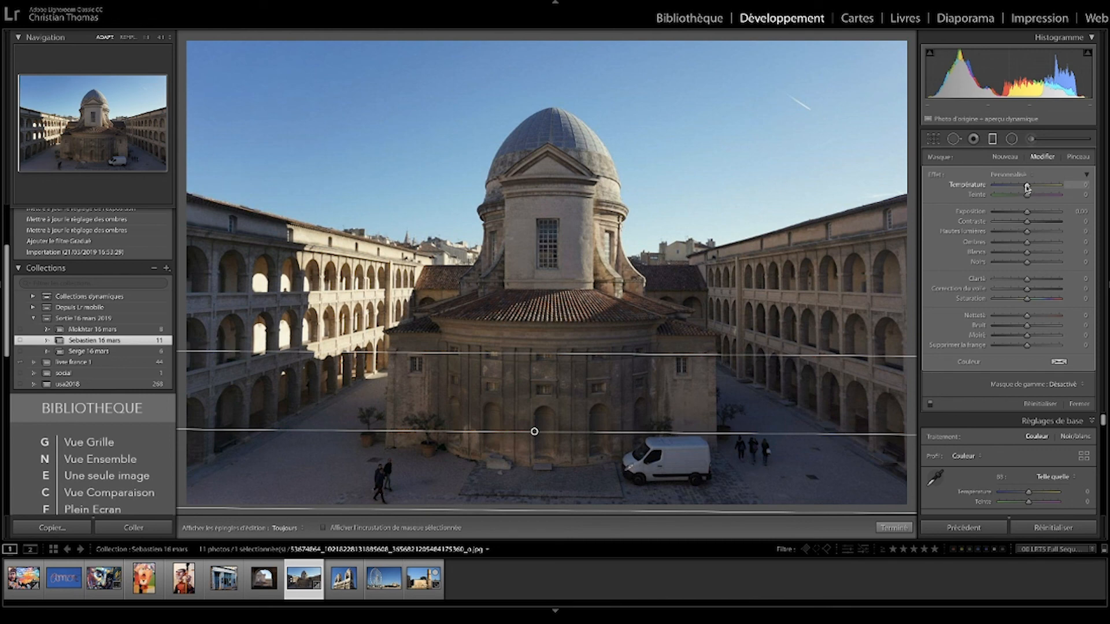
pyautogui.moveTo(1027, 186); pyautogui.dragTo(1046, 186)
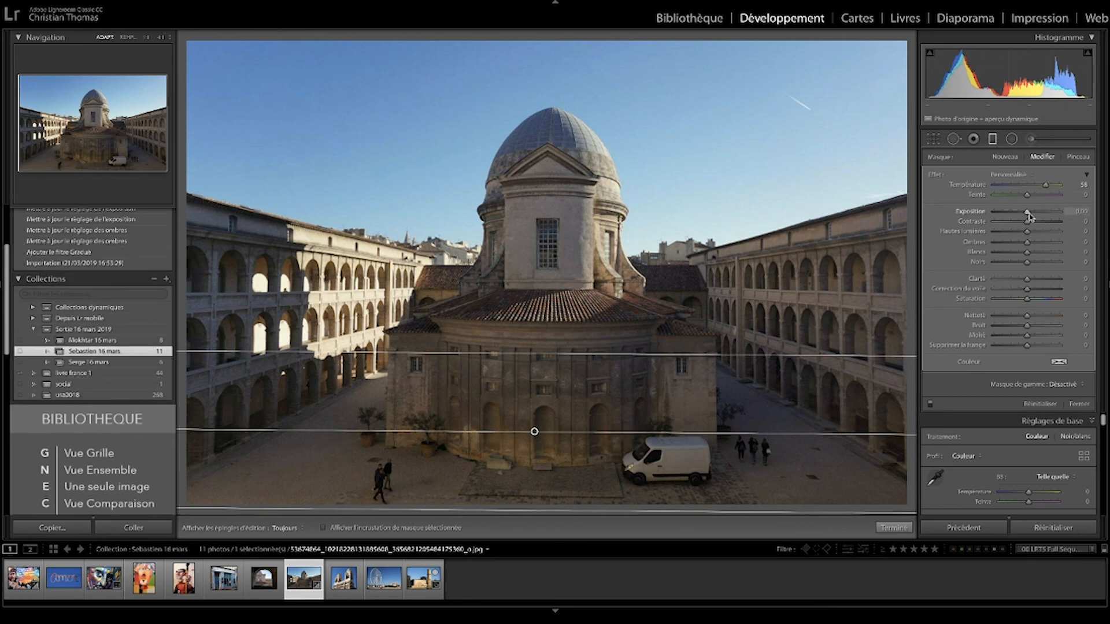
pyautogui.moveTo(1028, 217); pyautogui.dragTo(1027, 214)
pyautogui.click(892, 529)
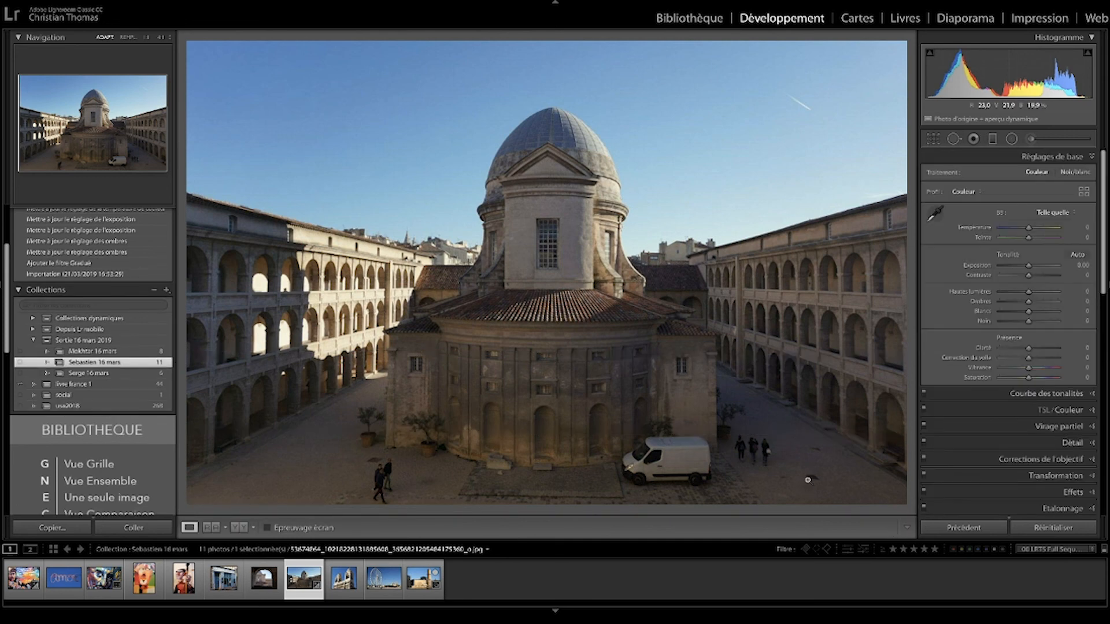
# - Compare the domed courtyard photo before and after its graduated filter
pyautogui.press('\\')
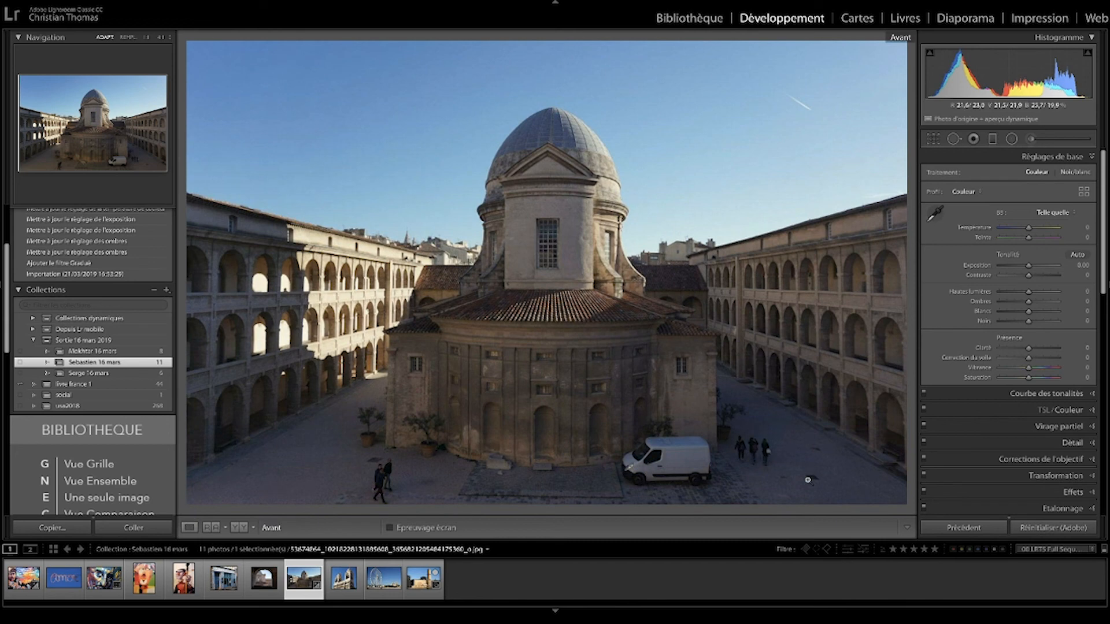
pyautogui.press('\\')
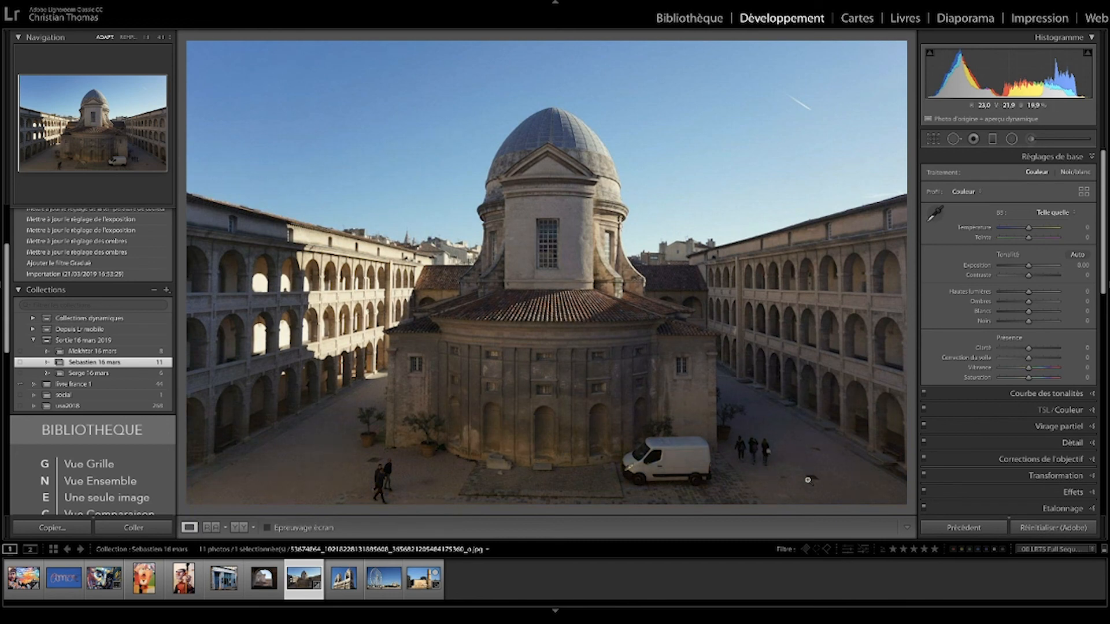
pyautogui.press('\\')
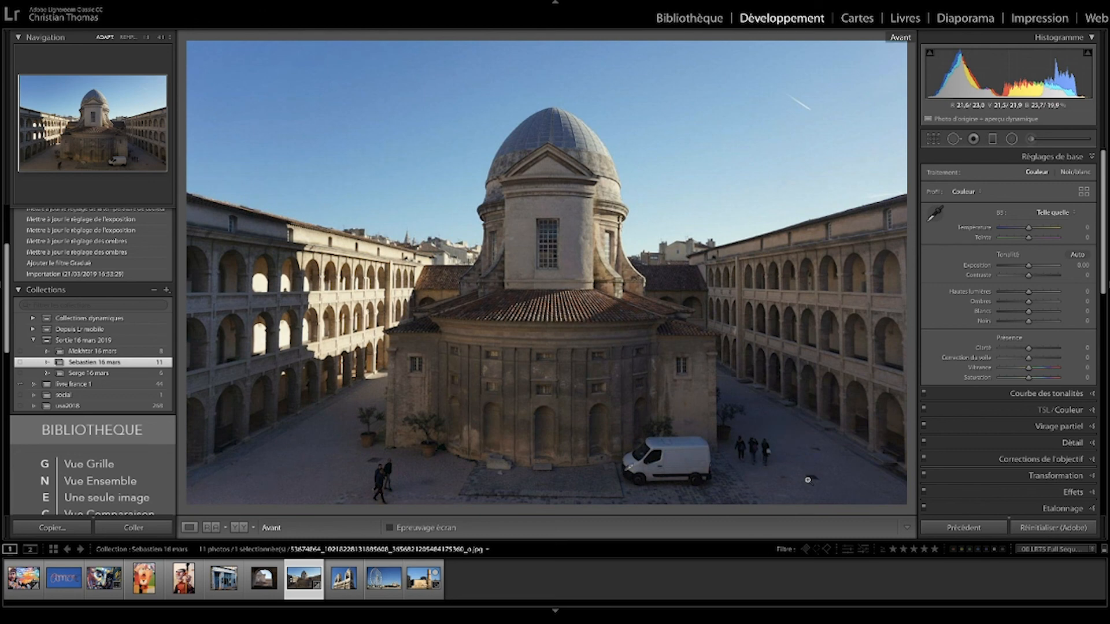
pyautogui.press('\\')
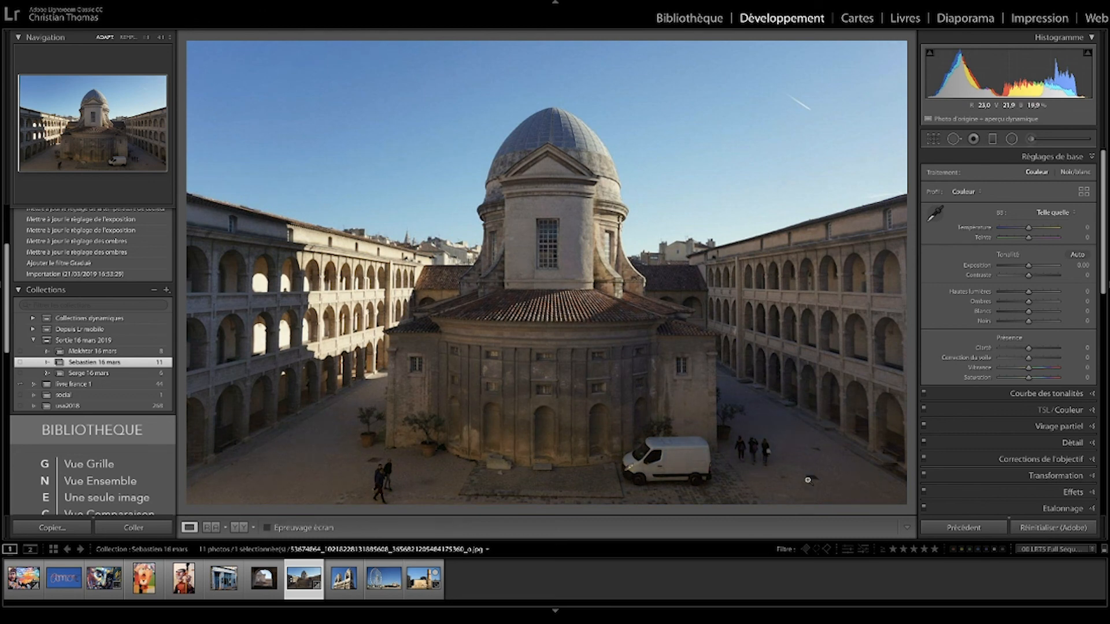
# - Examine the framing of the cathedral towers, Ferris wheel and stone fort photos with the crop grid overlaid
pyautogui.click(344, 579)
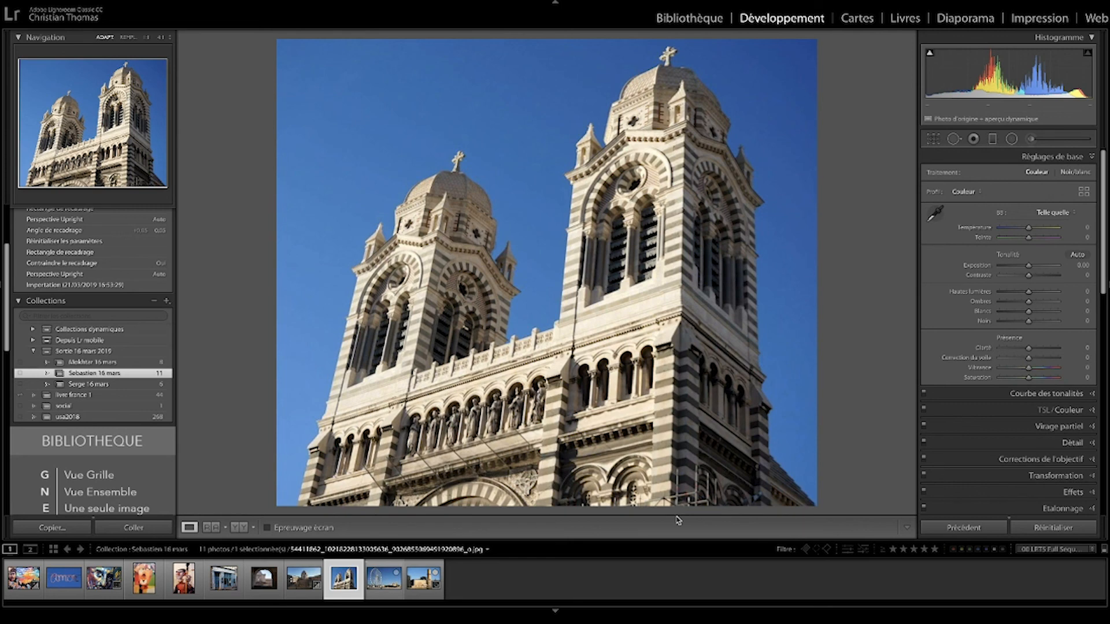
pyautogui.click(930, 140)
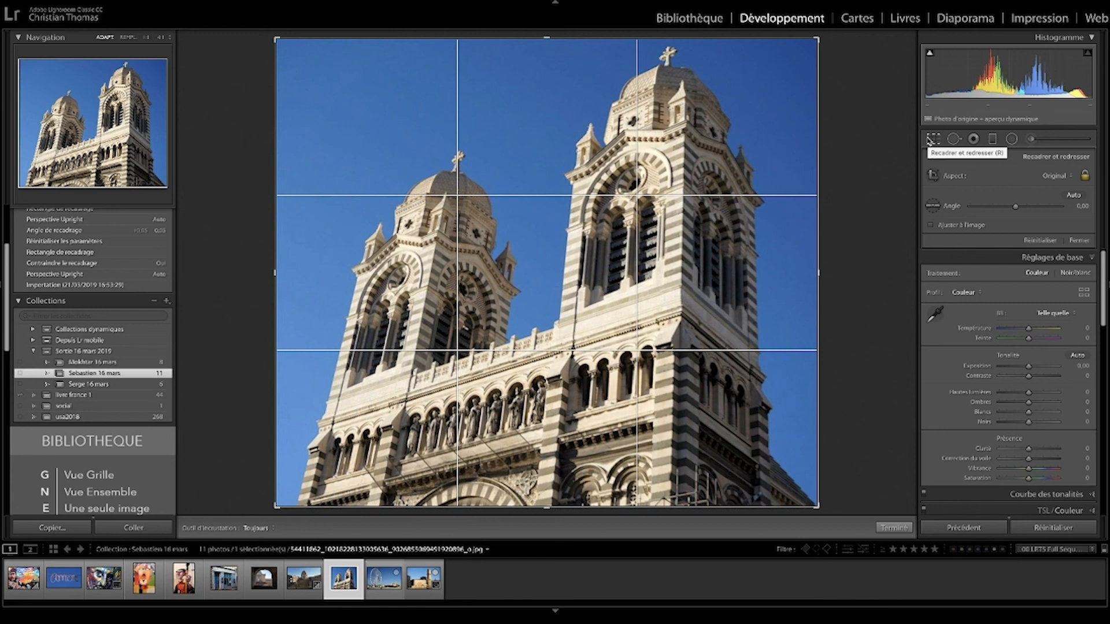
pyautogui.press('Right')
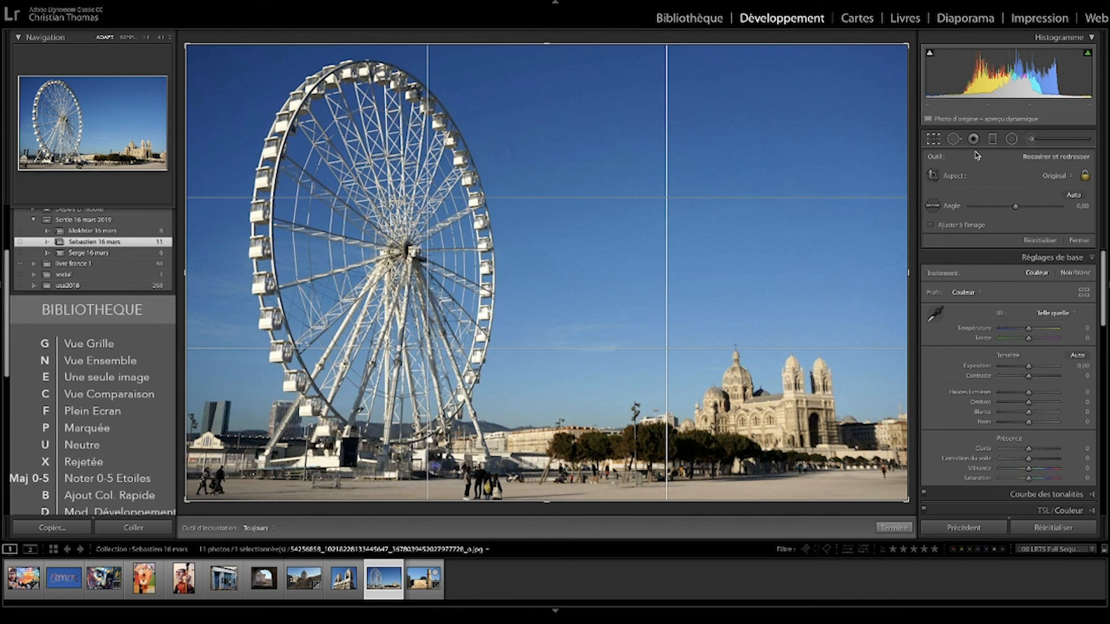
pyautogui.click(423, 580)
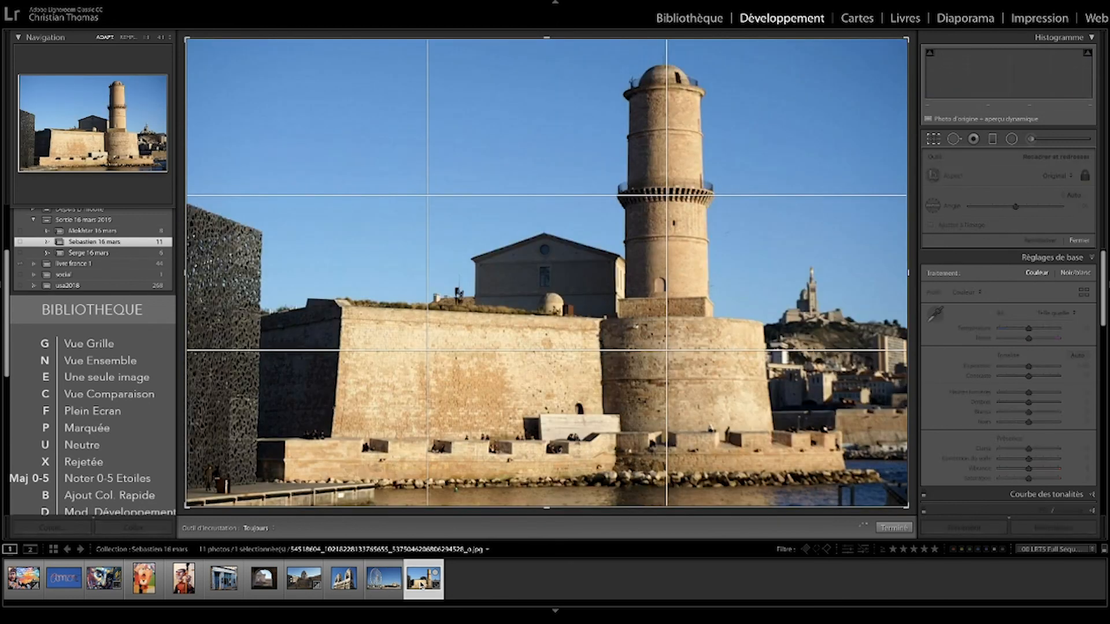